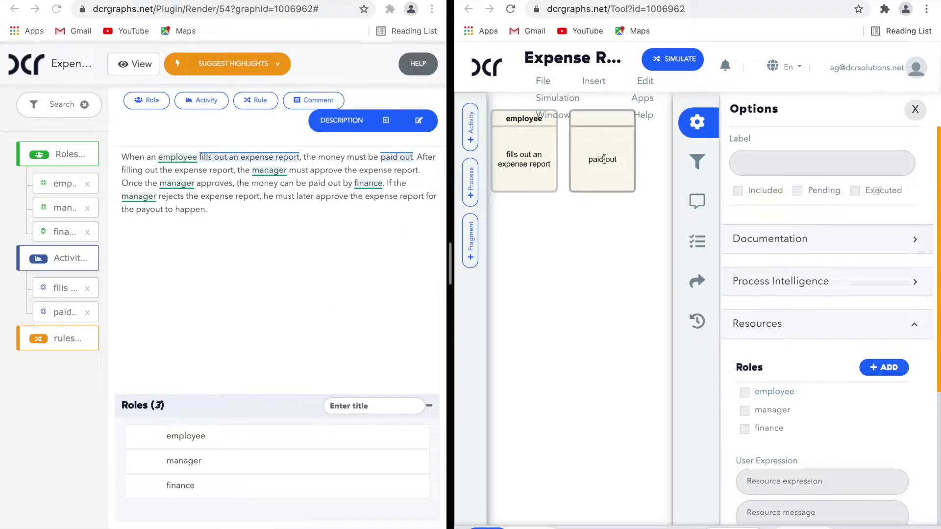
- Mark "approve" in the description as an activity, place it below the existing activities and assign it the manager role
click(603, 158)
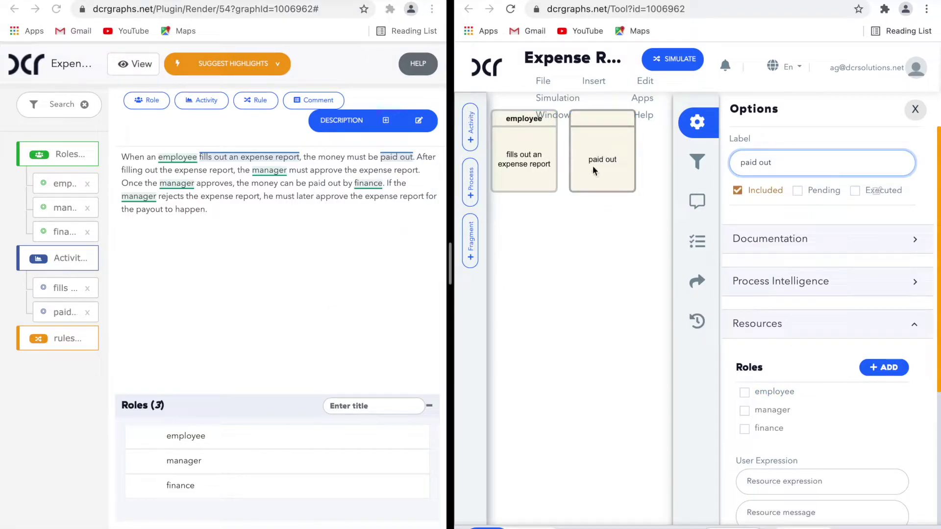
click(593, 167)
click(324, 174)
drag(312, 170, 343, 172)
click(314, 191)
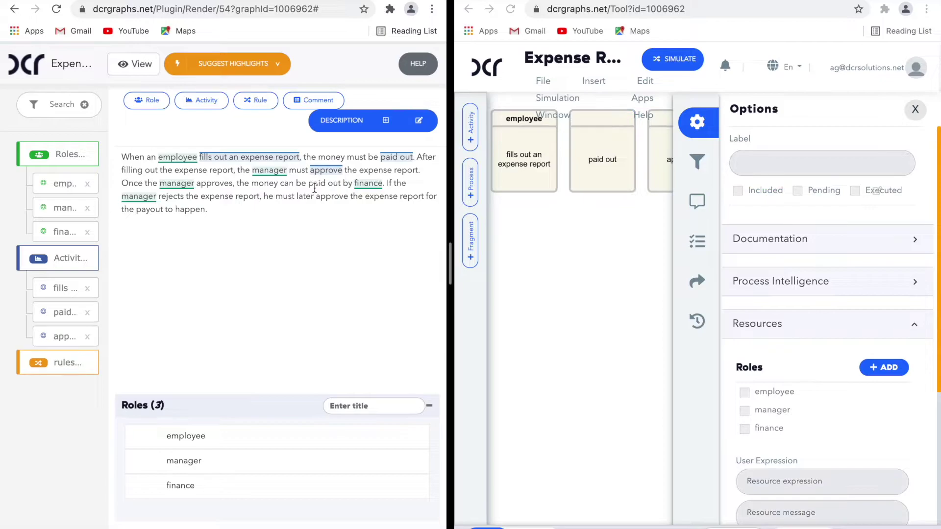
click(659, 169)
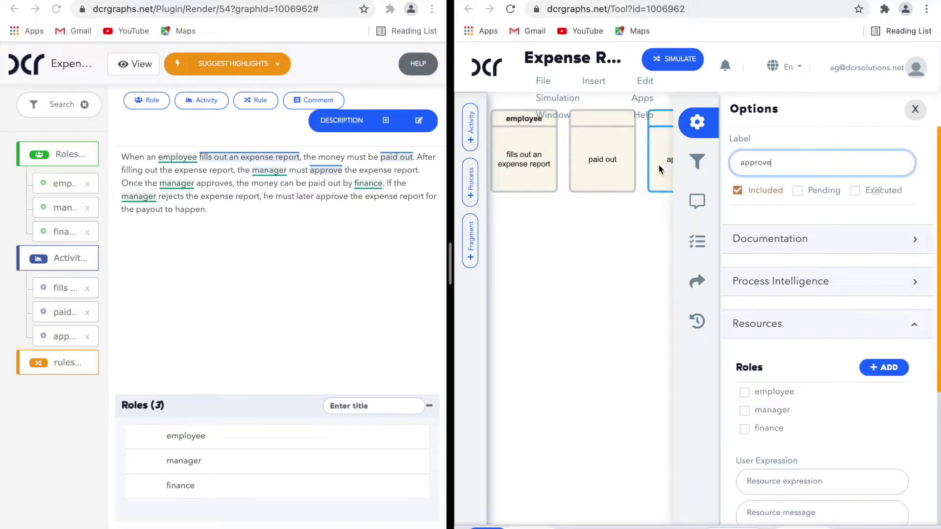
drag(659, 169, 552, 266)
click(745, 410)
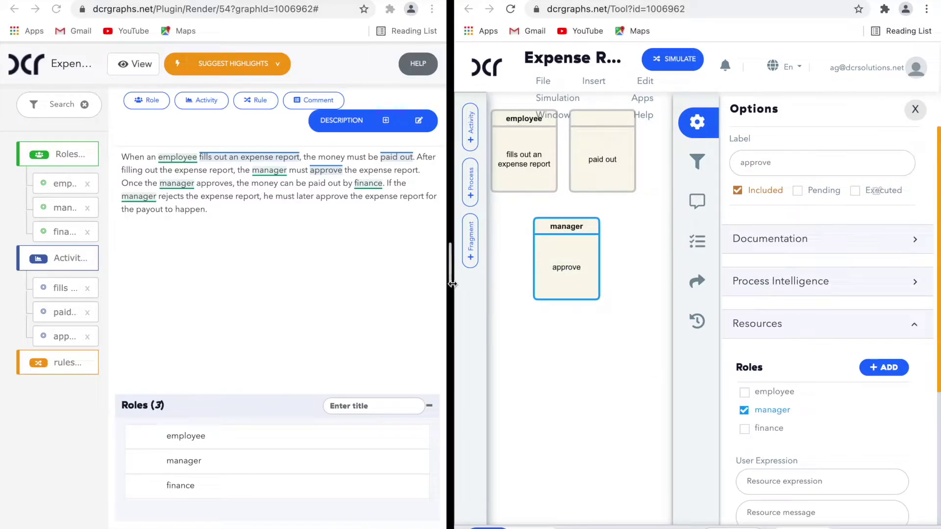
- Mark "rejects" in the description as an activity, place it below the approve activity and assign it the manager role
click(167, 203)
drag(159, 196, 185, 197)
click(199, 216)
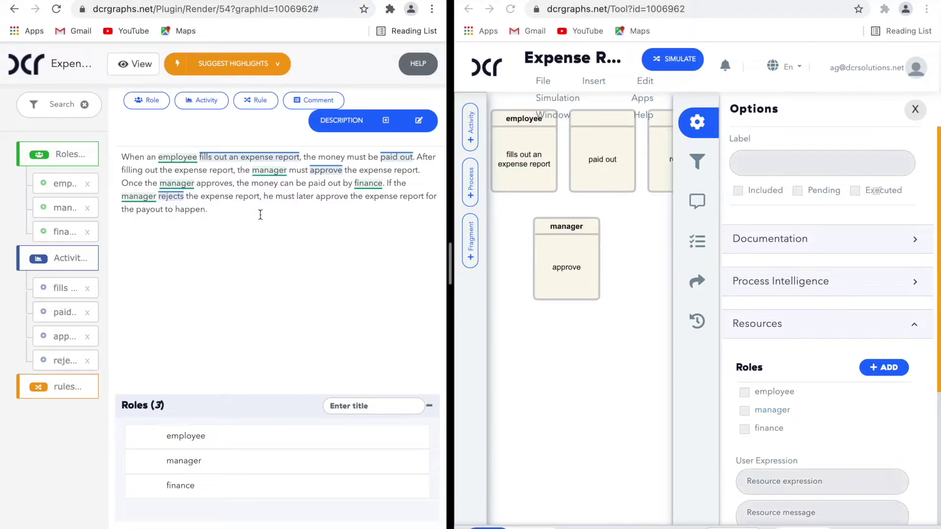
click(659, 178)
drag(659, 177, 541, 372)
click(744, 410)
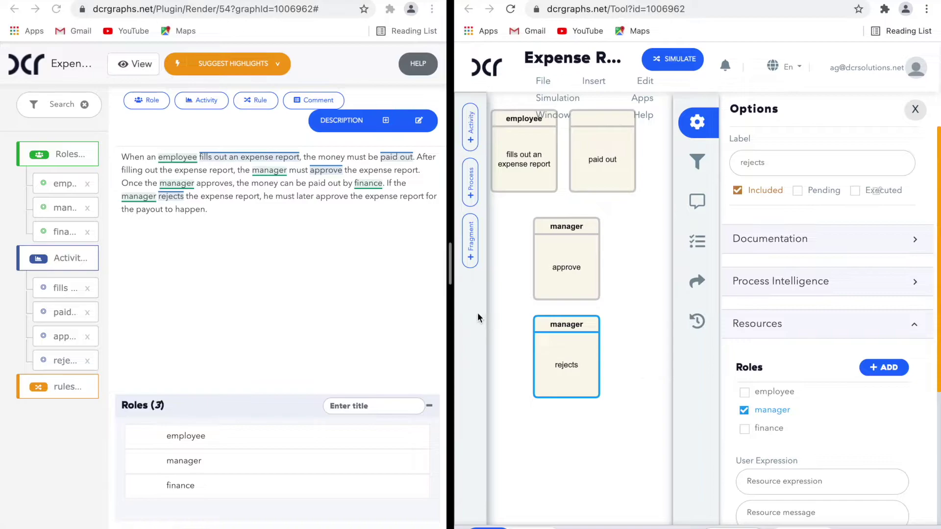
- Assign the finance role to the paid out activity and link the second "paid out" in the description to it as an alias
click(597, 181)
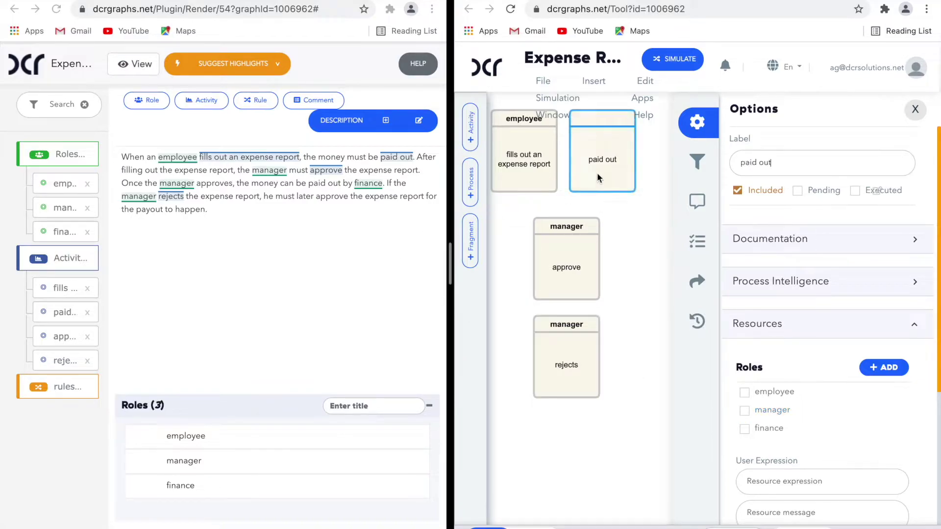
click(744, 429)
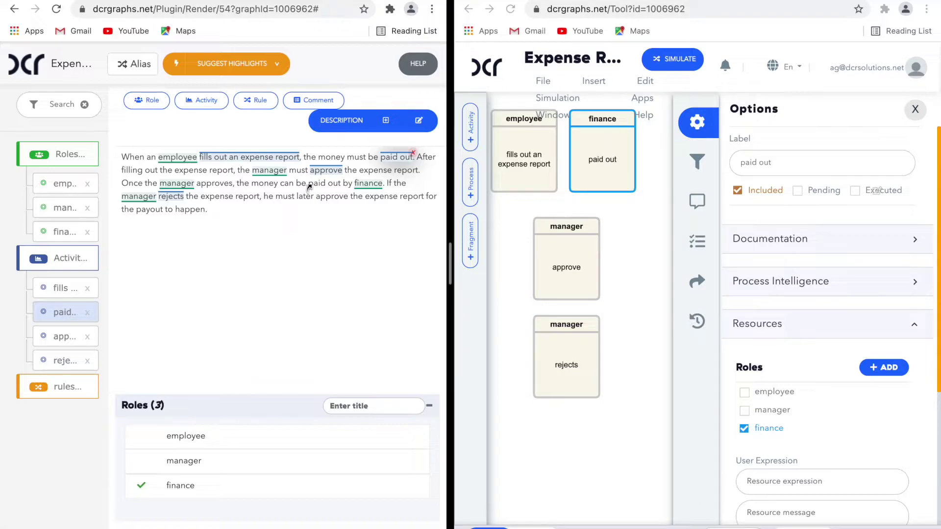
drag(308, 182, 339, 182)
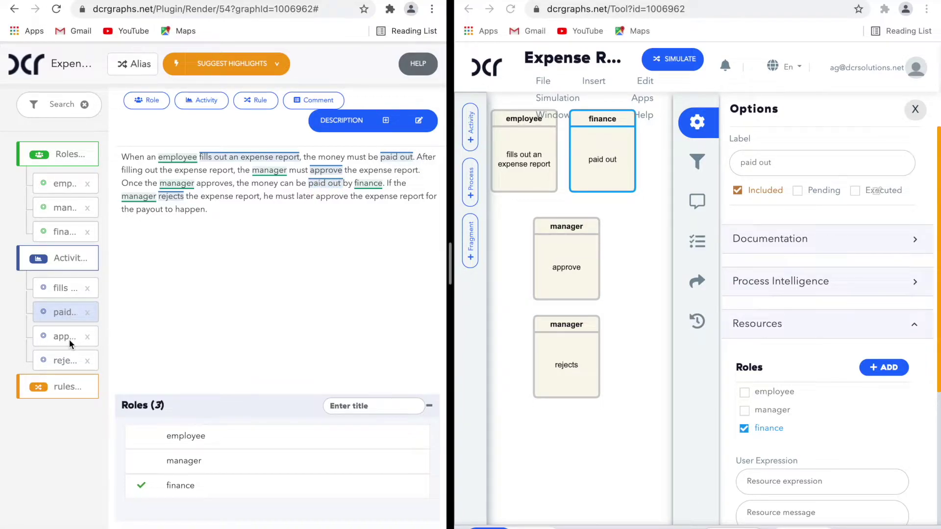
- Check the roles and text highlights of the fills out an expense report, paid out, approve and rejects activities
click(62, 291)
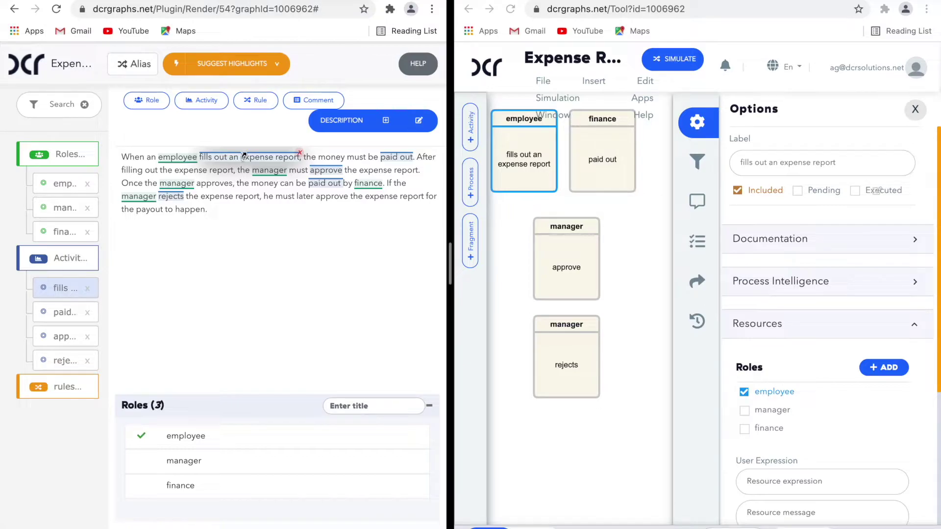
click(64, 312)
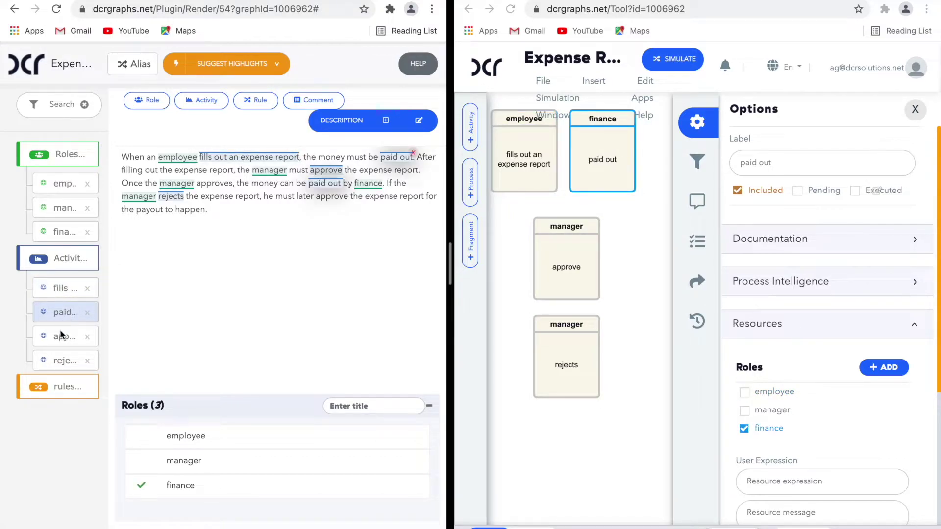
click(57, 336)
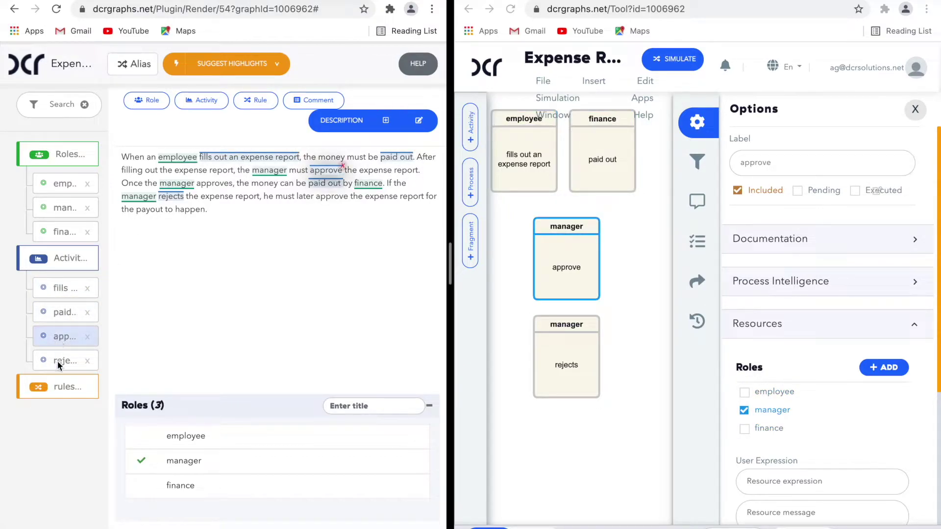
click(57, 360)
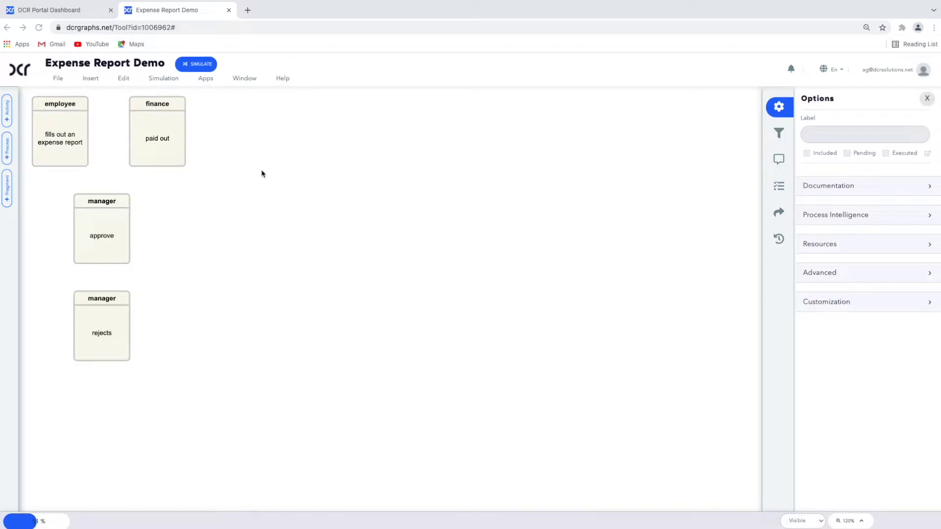
- Start a simulation and execute fills out an expense report, approve and paid out in that order
click(201, 64)
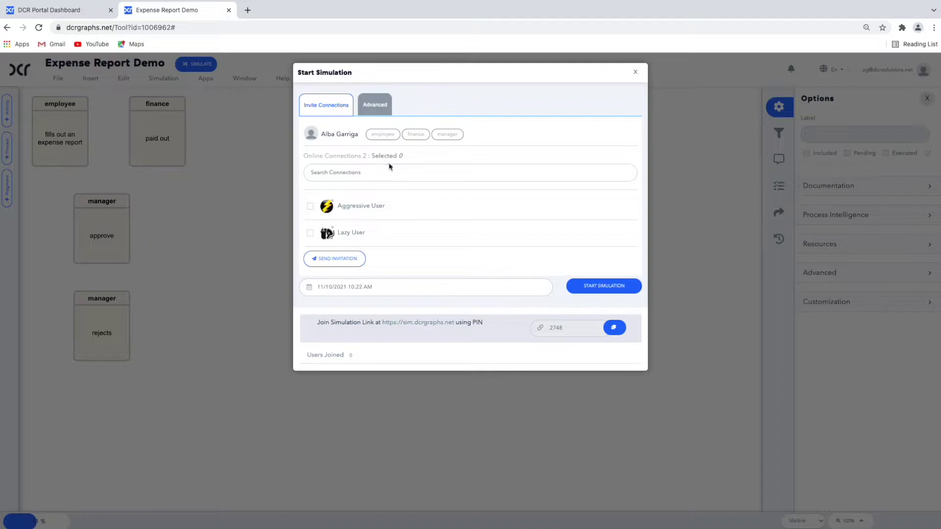
click(597, 287)
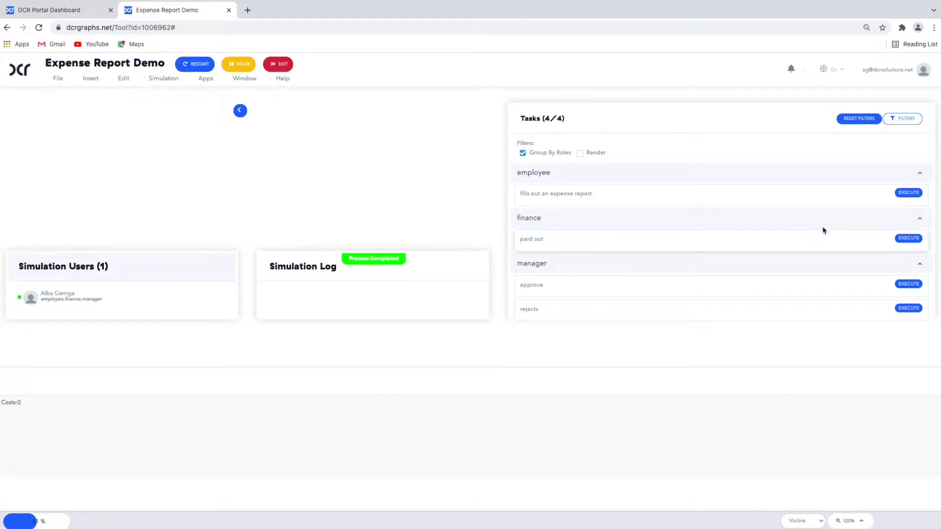
click(908, 193)
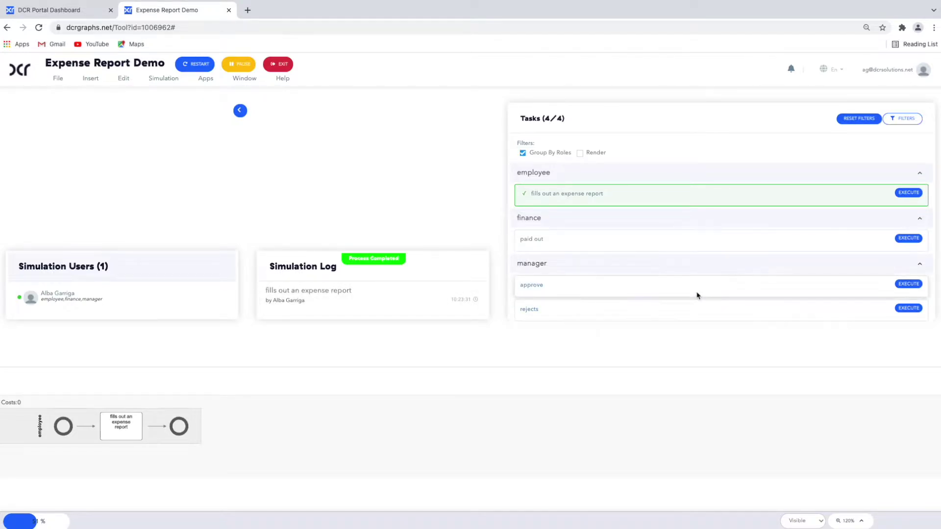
click(910, 284)
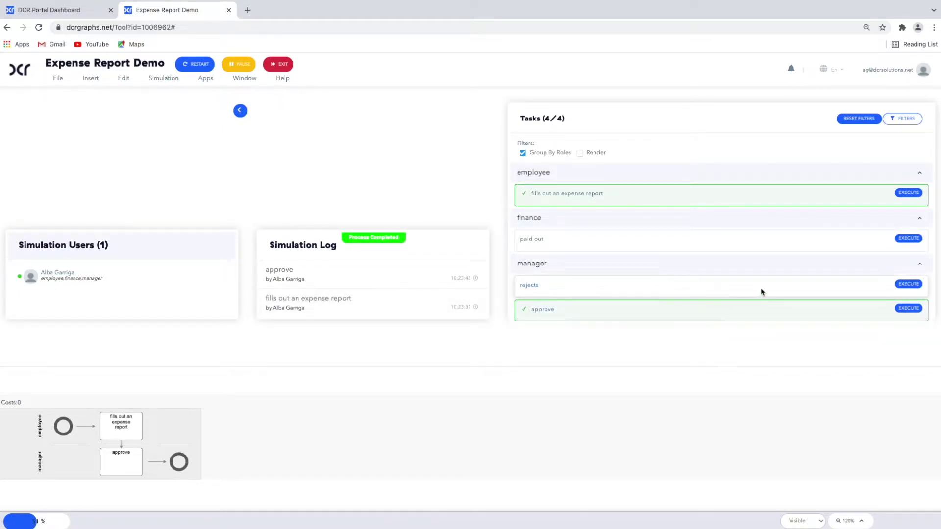
click(908, 239)
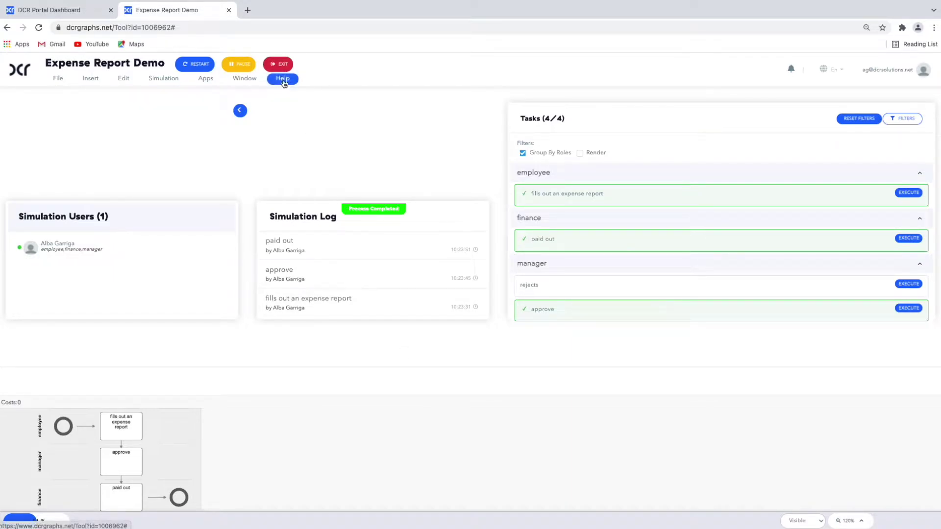
- Exit the simulation and save it as a scenario titled "Typical path"
click(283, 66)
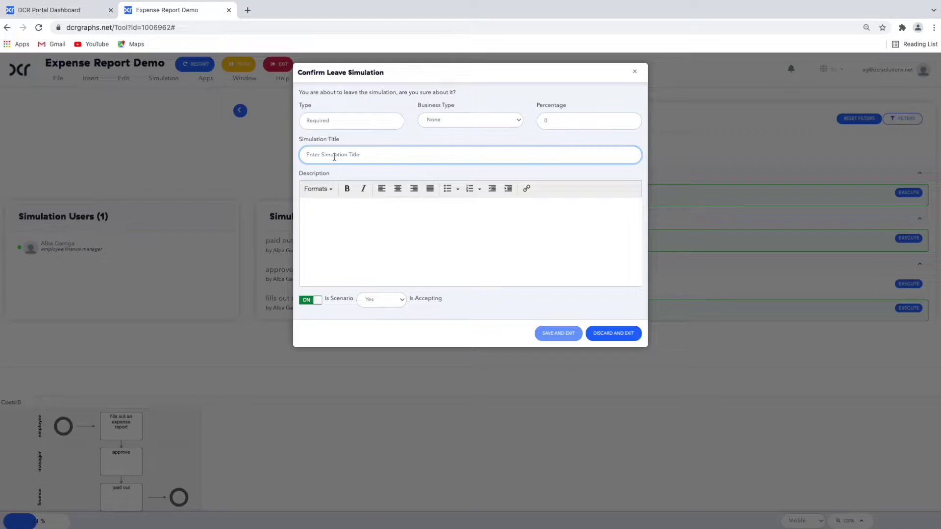
text(Typical path)
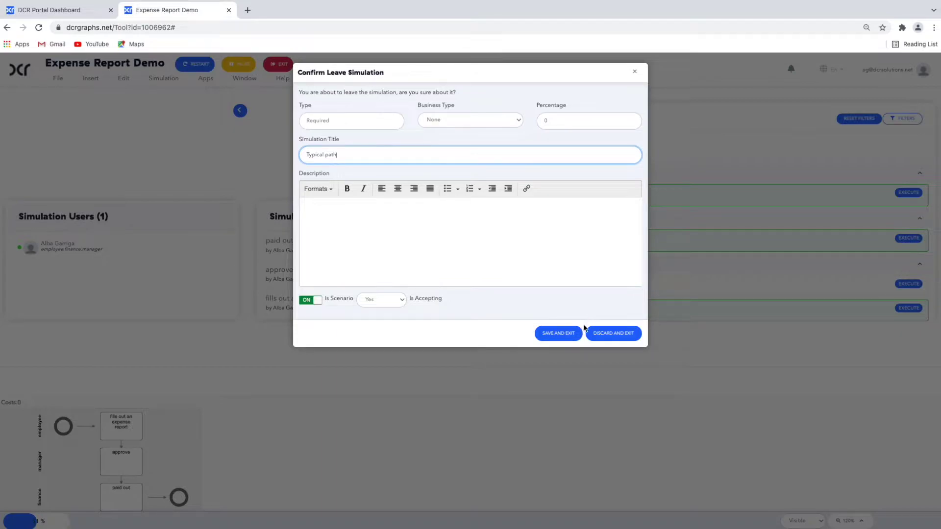
click(557, 333)
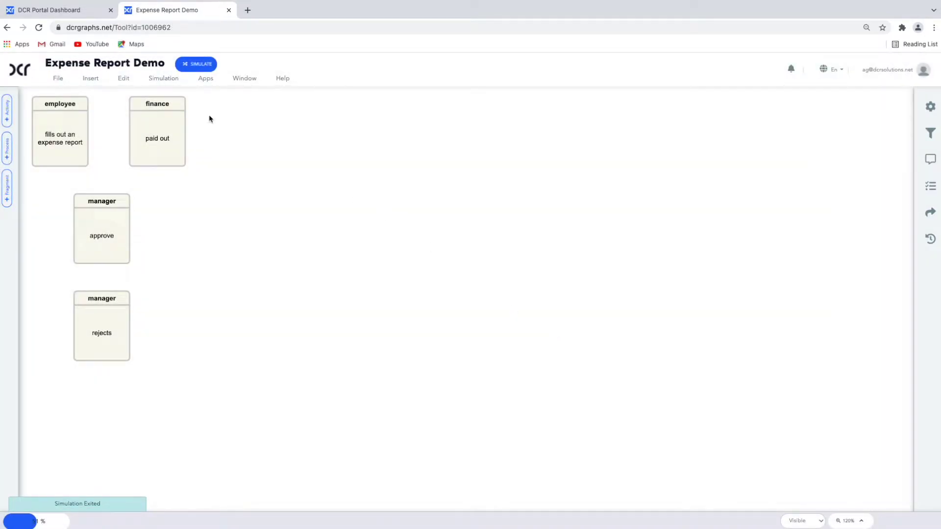
- Start another simulation and execute fills out an expense report followed directly by paid out
click(200, 69)
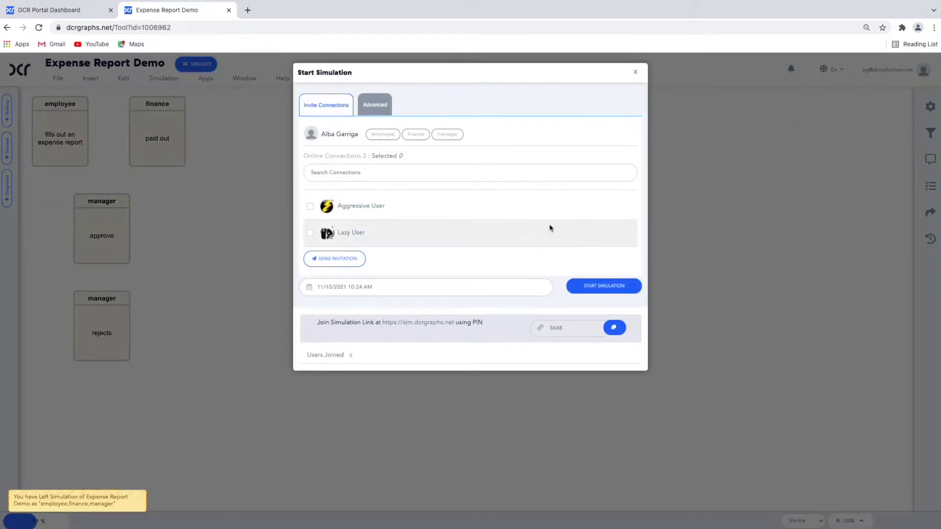
click(591, 286)
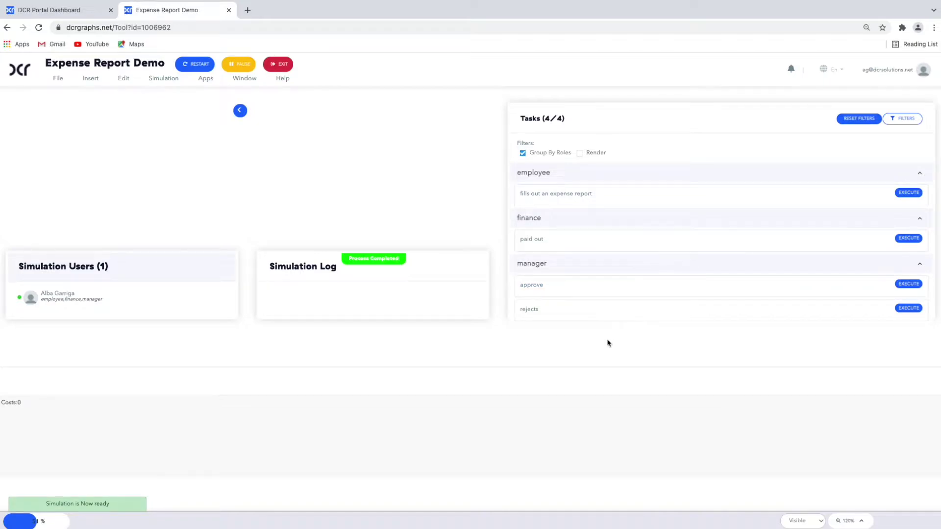
click(905, 195)
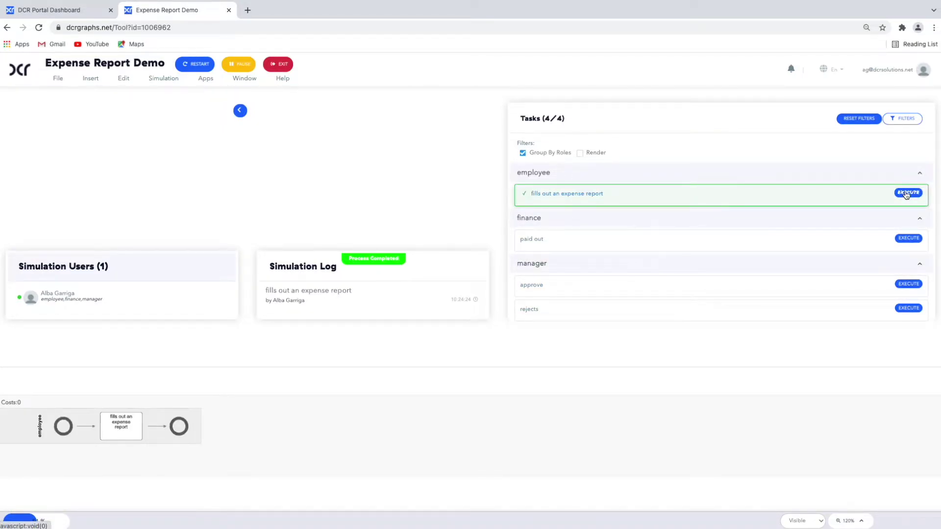
click(907, 239)
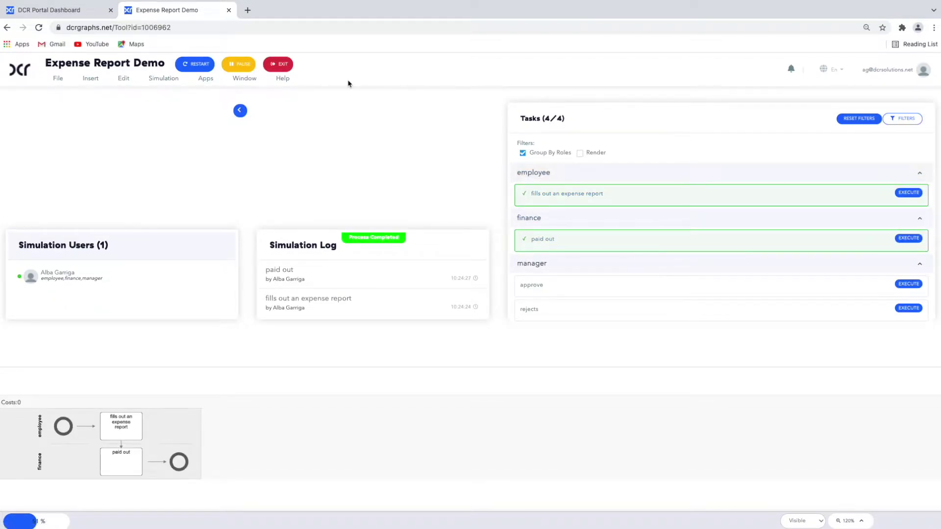
- Exit the simulation and save it as a Forbidden scenario titled "Cannot pay out before approval"
click(280, 64)
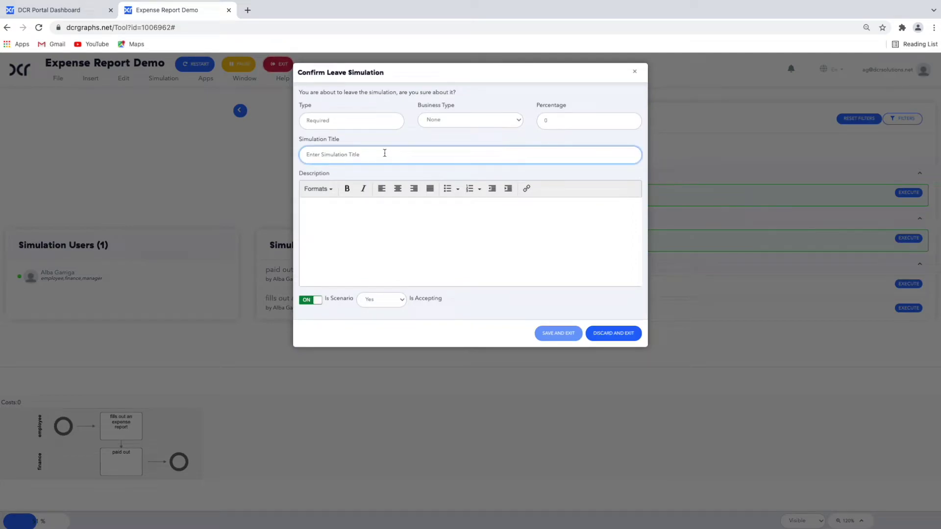
click(372, 121)
click(337, 231)
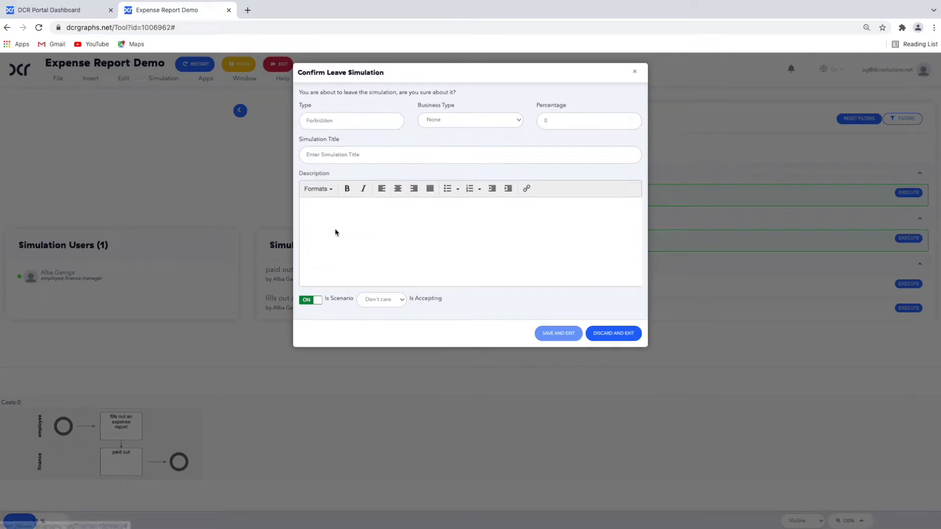
click(347, 155)
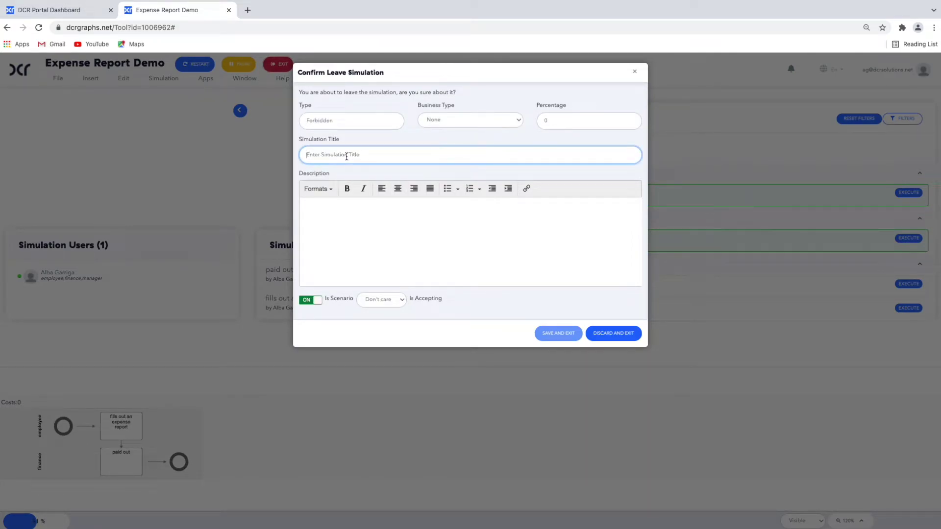
text(Cannot pay out before approval)
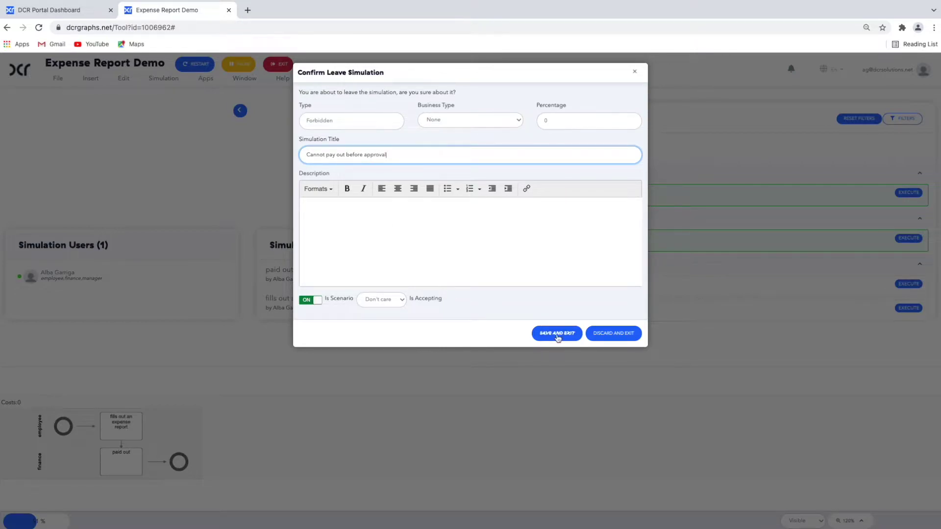
click(558, 335)
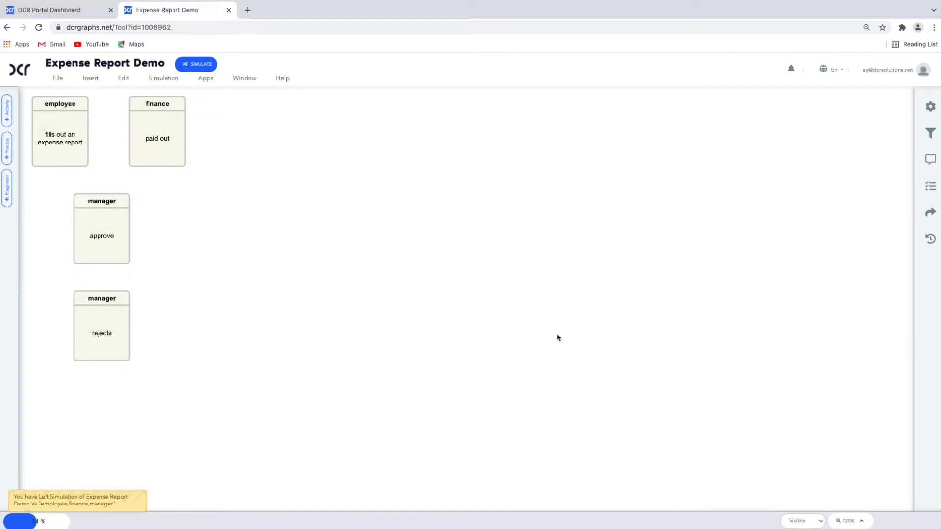
- Open the simulation history and validate the saved scenarios against the process graph
click(167, 80)
click(168, 78)
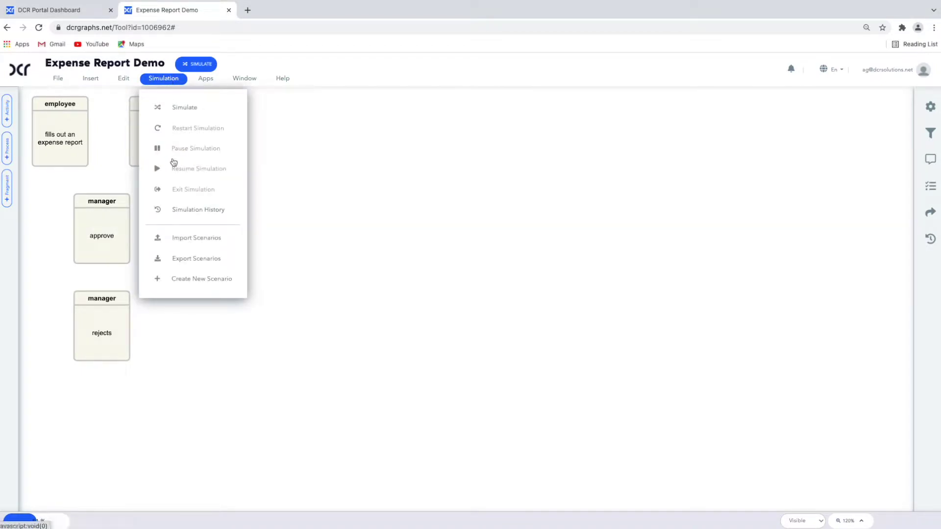
click(187, 212)
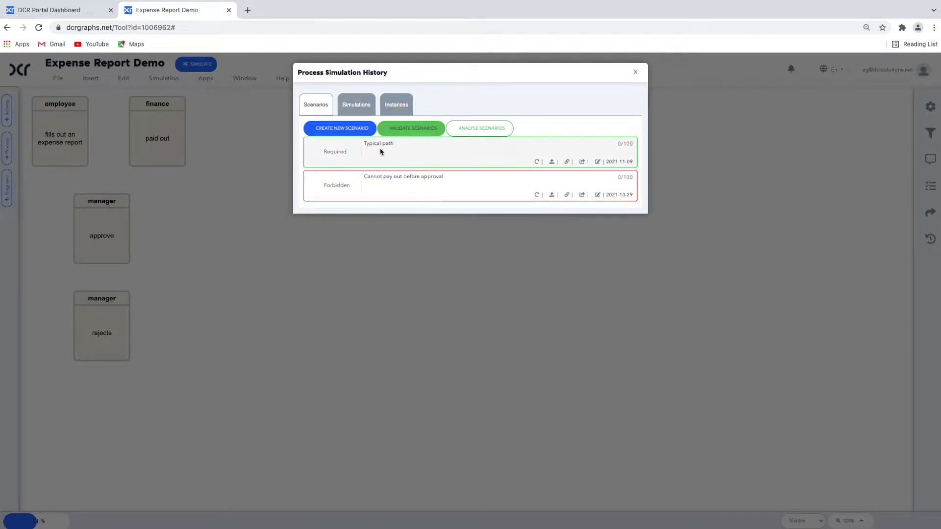
click(410, 128)
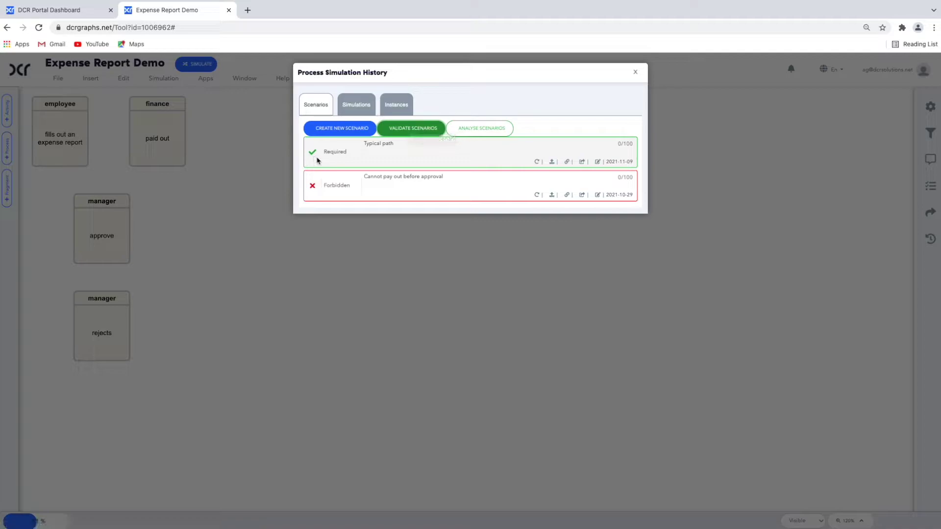
mouse_move(321, 202)
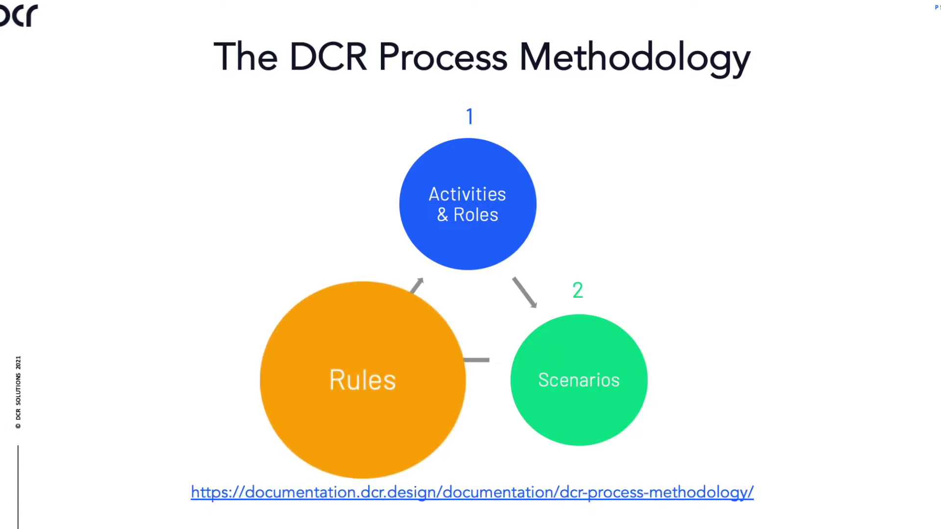
key(Right)
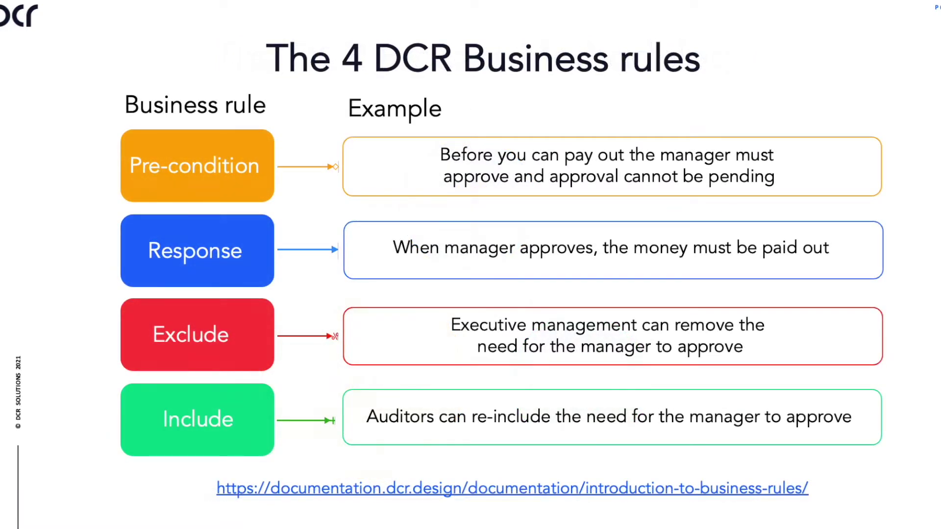
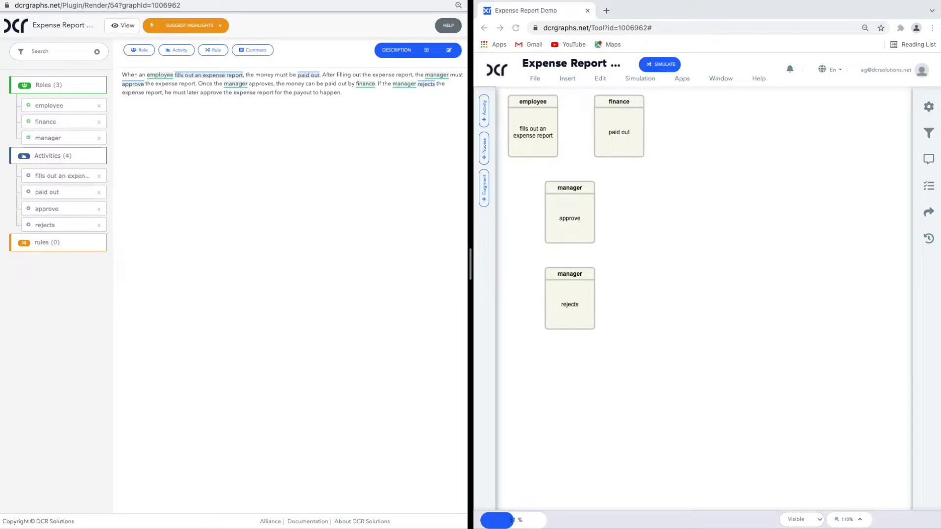
- Mark "must" in the first sentence as a Response rule from fills out an expense report to paid out
drag(275, 75, 288, 75)
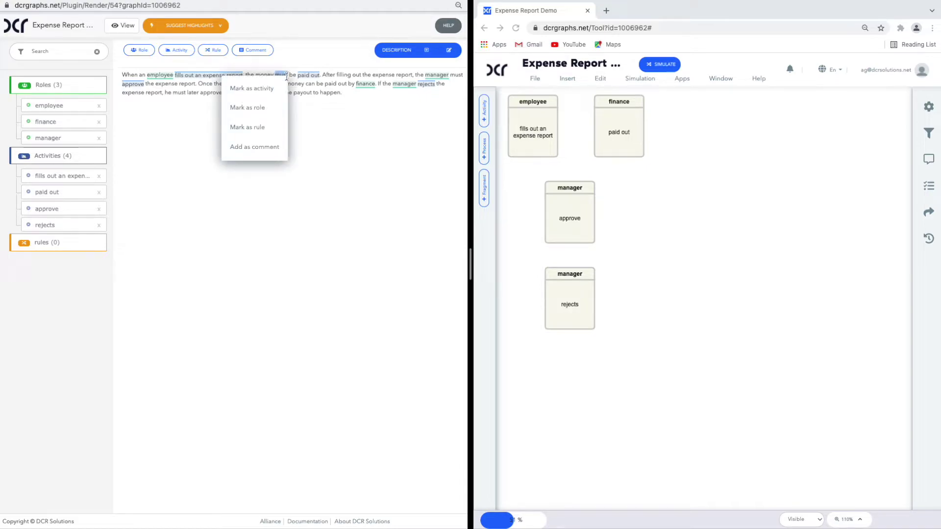
click(252, 127)
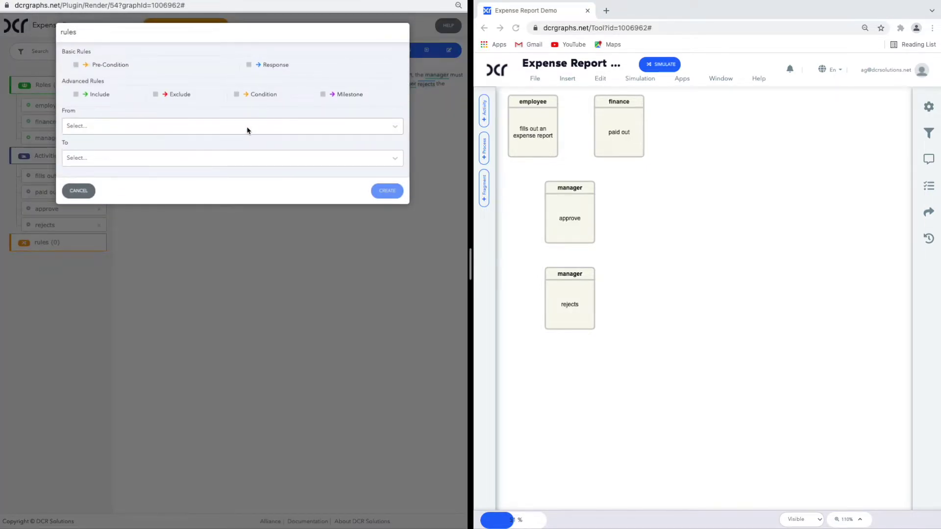
click(253, 128)
click(221, 147)
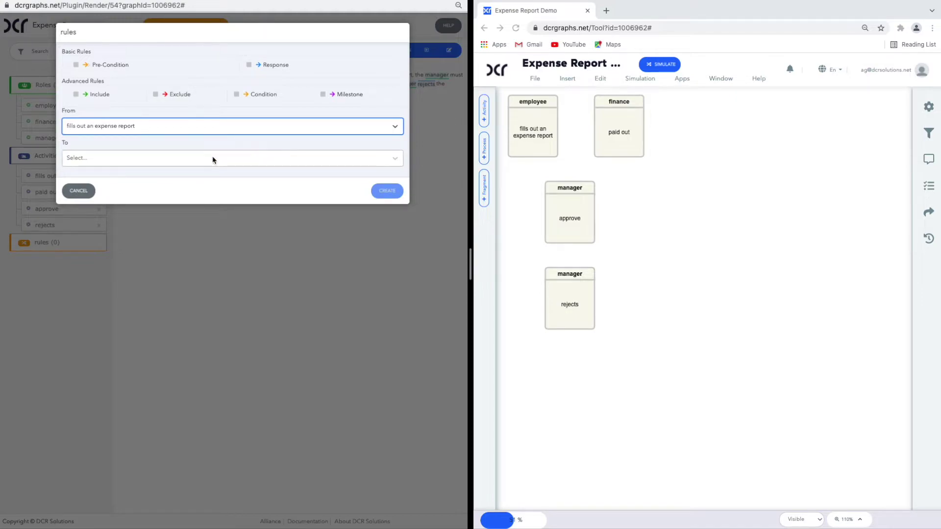
click(213, 157)
click(186, 196)
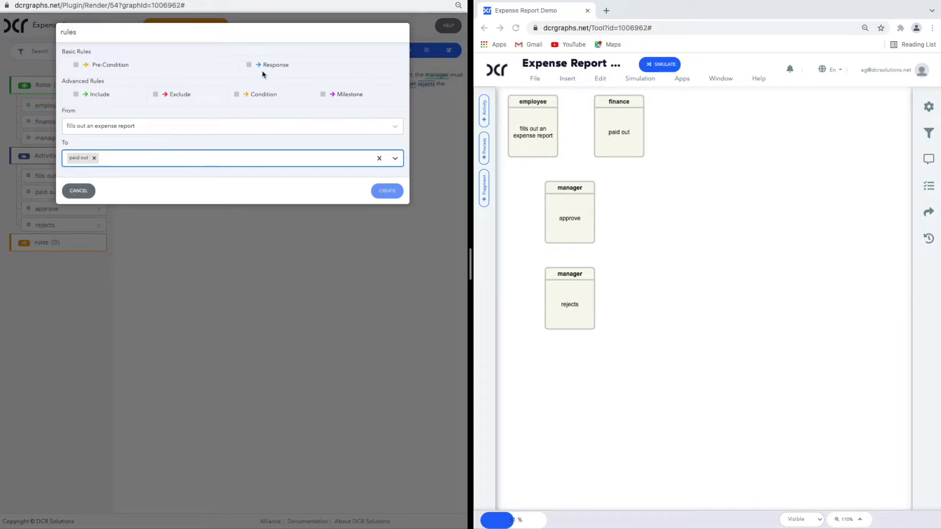
click(248, 64)
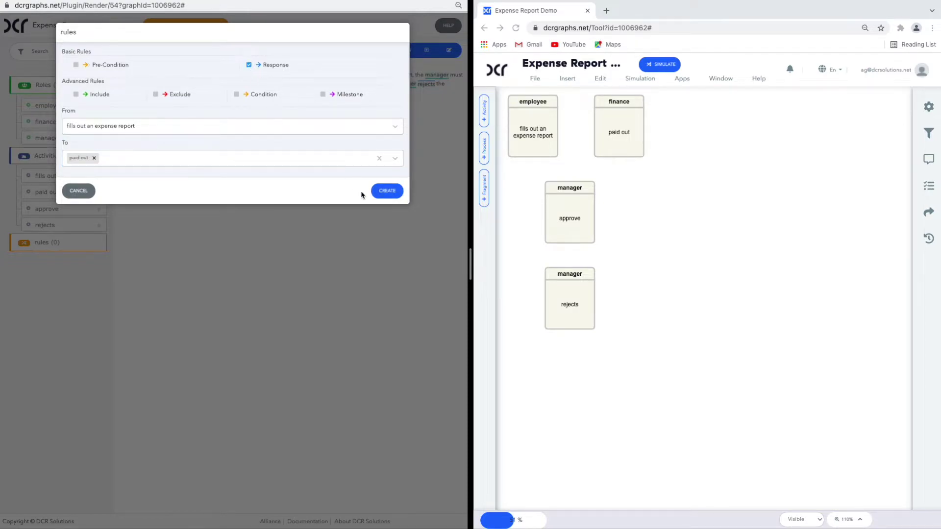
click(384, 191)
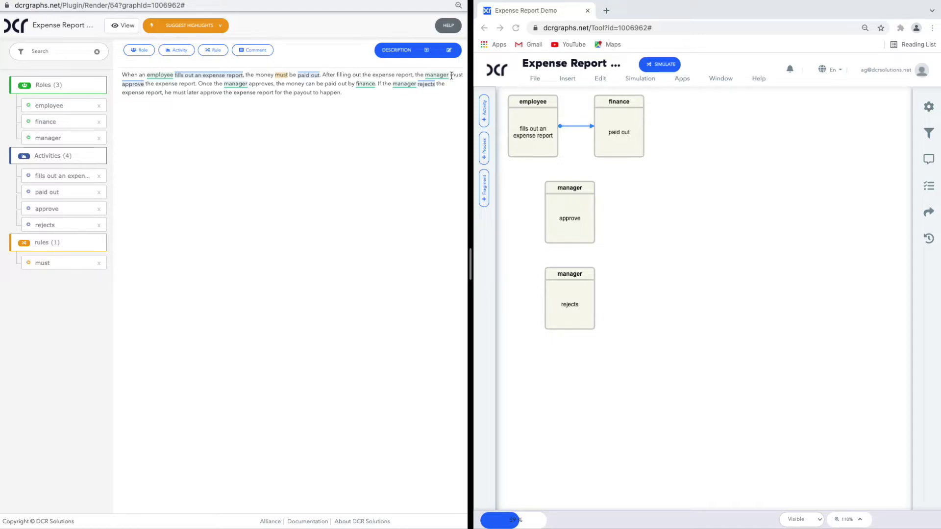
- Mark "must" before "approve" in the second sentence as a Response rule from fills out an expense report to approve
drag(450, 76, 463, 77)
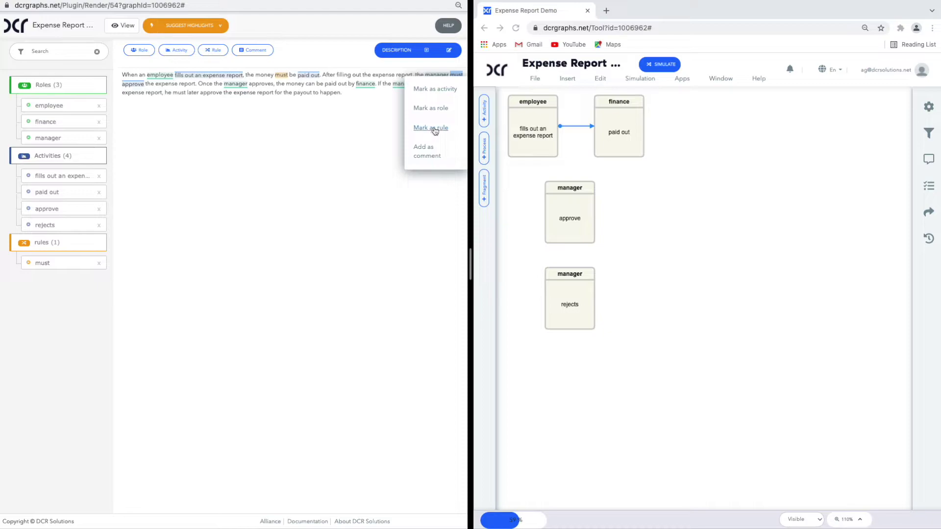
click(434, 129)
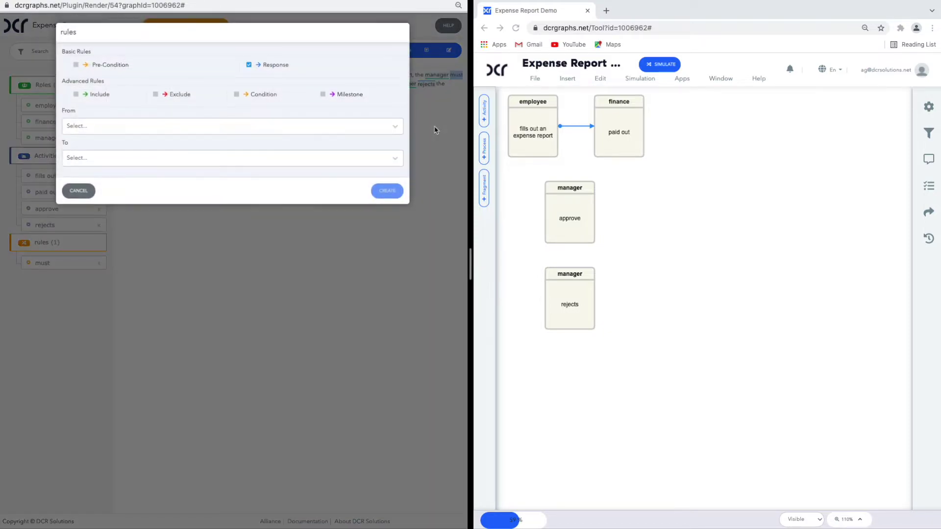
click(340, 126)
click(294, 148)
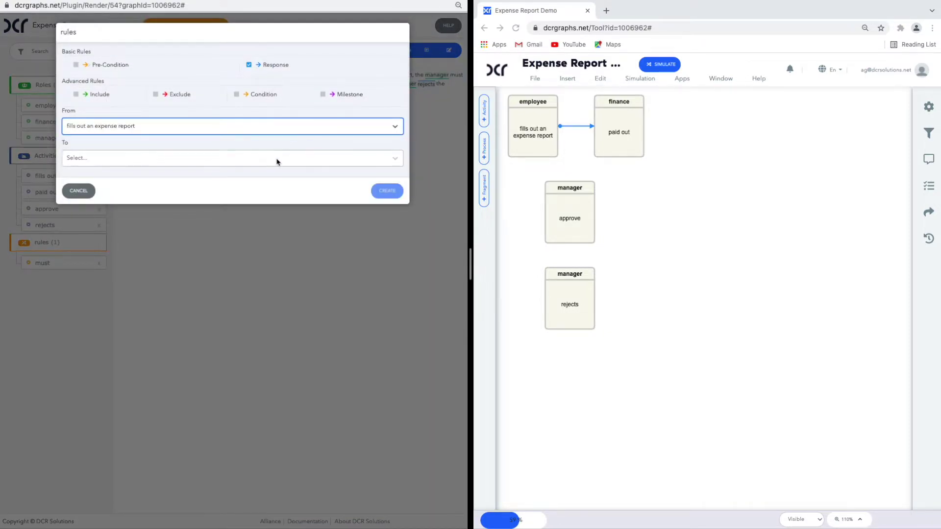
click(278, 160)
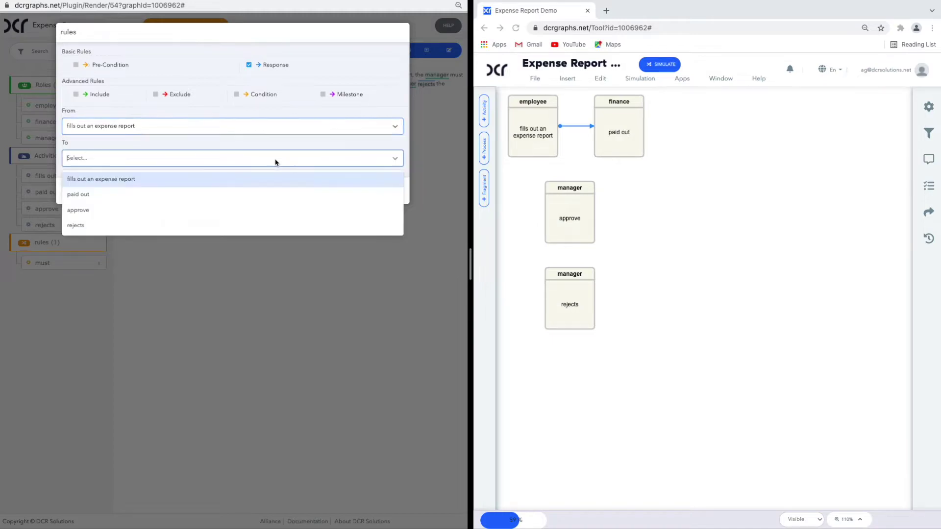
click(247, 207)
click(379, 194)
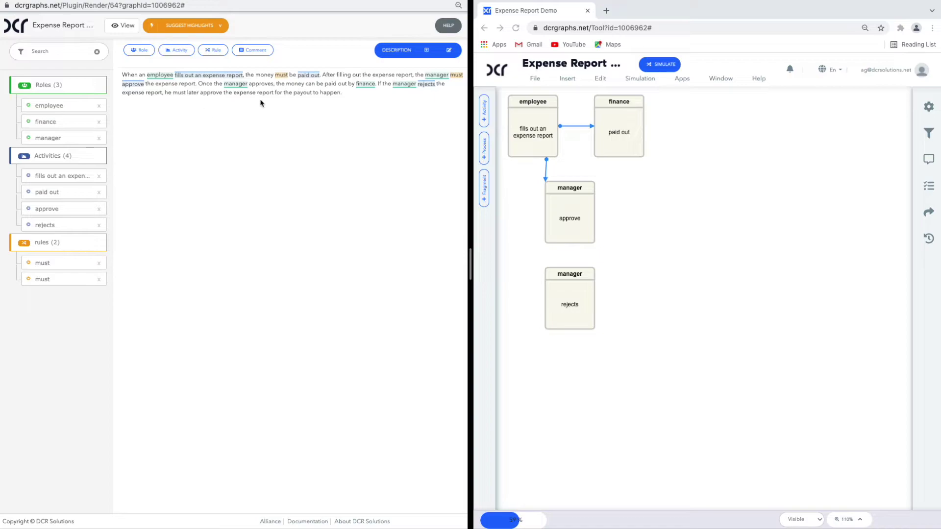
- Mark "can" in the third sentence as a Pre-Condition rule from approve to paid out
double_click(309, 84)
click(293, 137)
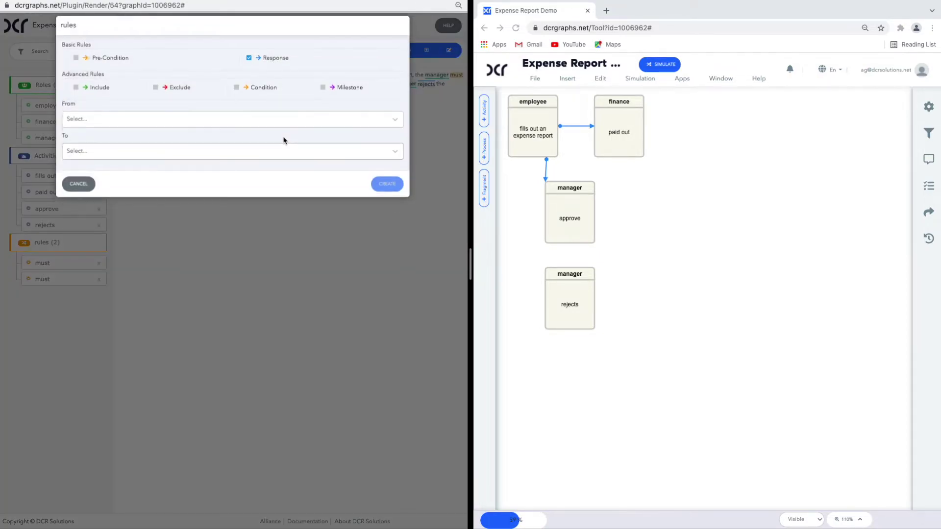
click(237, 131)
click(193, 178)
click(197, 162)
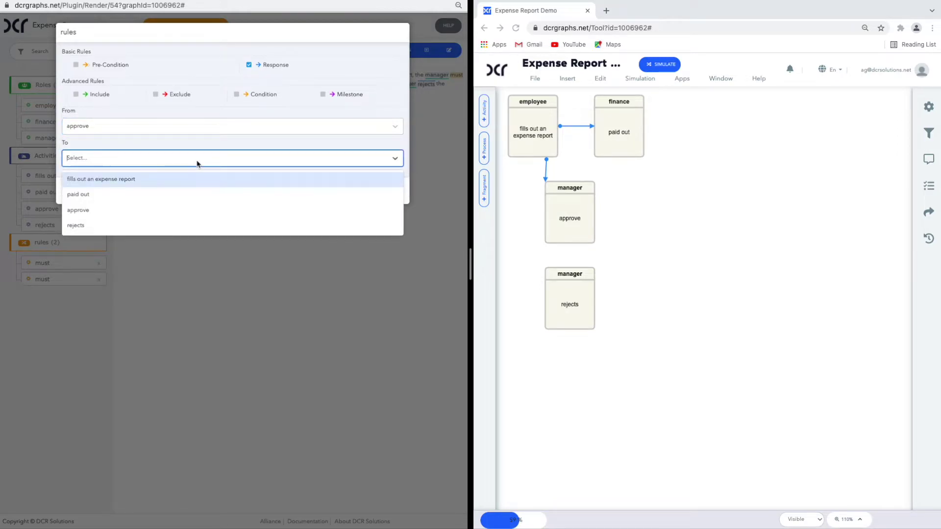
click(174, 194)
click(76, 64)
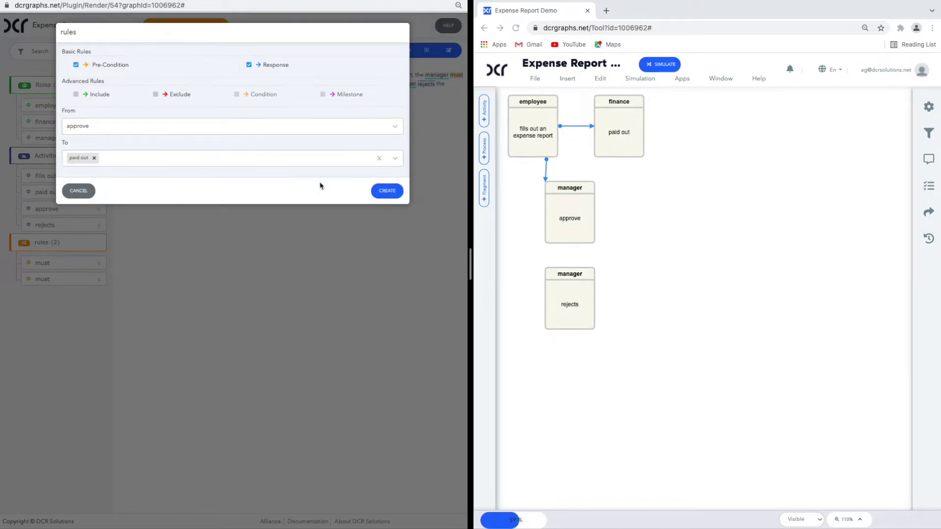
click(377, 191)
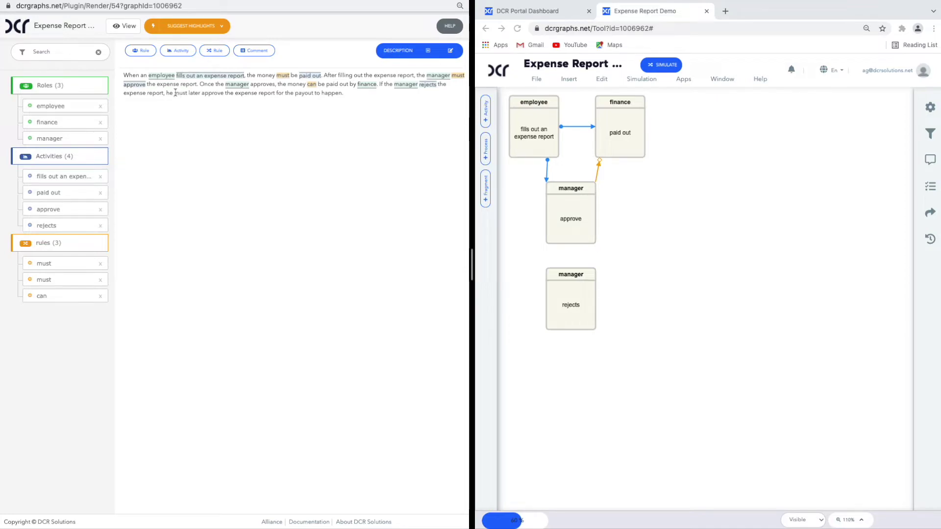
- Mark "must" in the last sentence as a Response rule from rejects to approve
drag(175, 93, 188, 93)
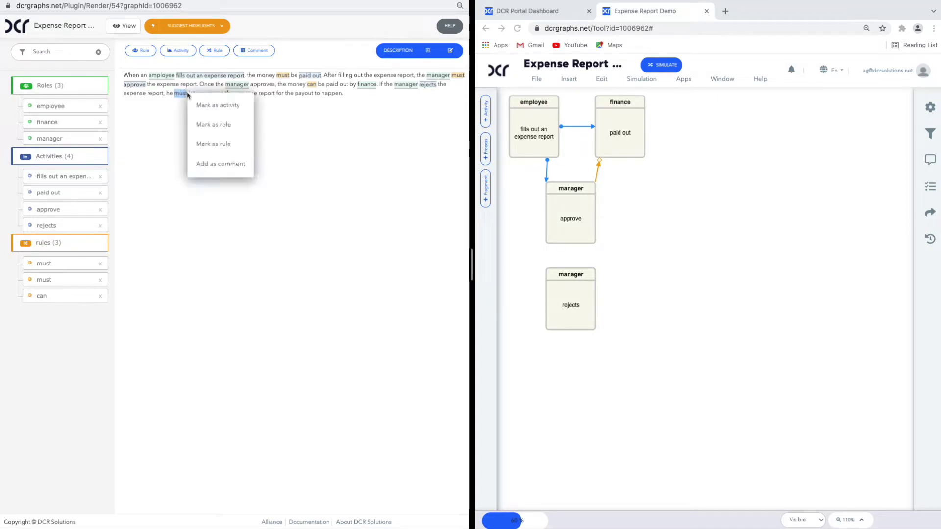
click(206, 143)
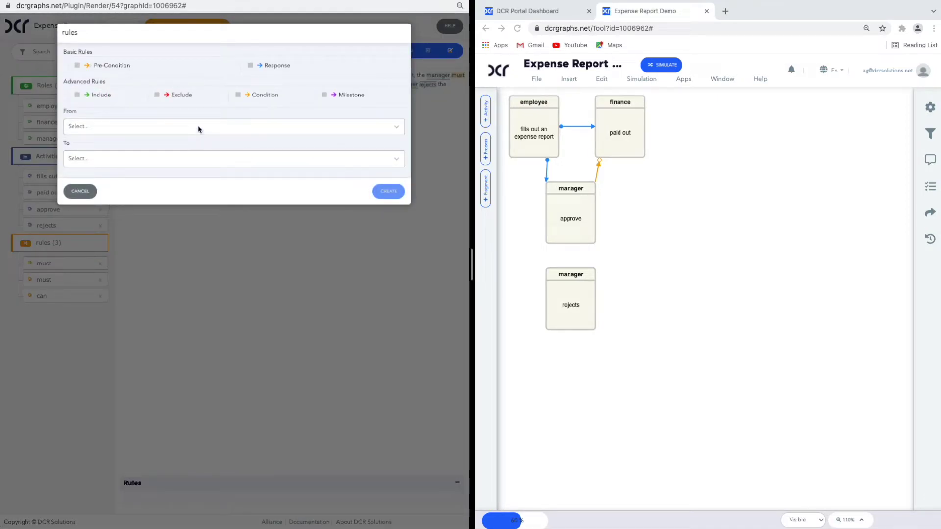
click(198, 129)
click(156, 194)
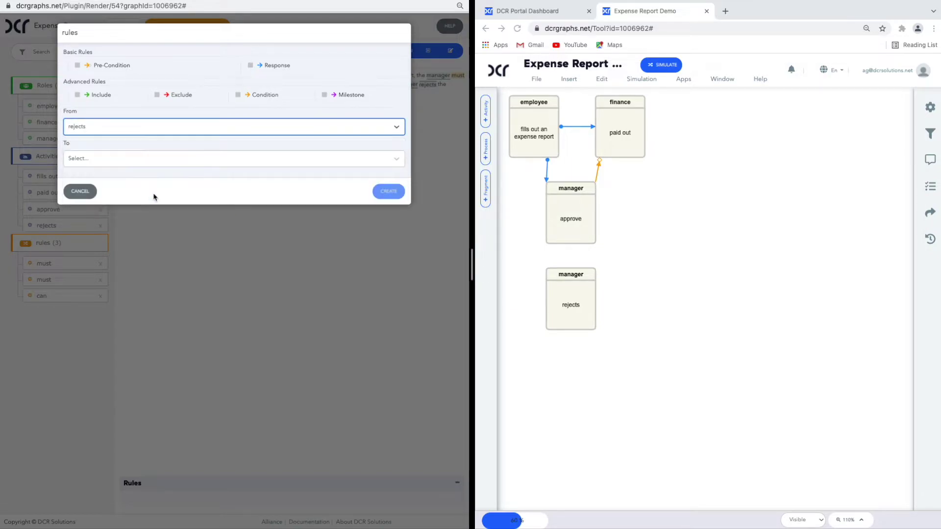
click(163, 162)
click(138, 210)
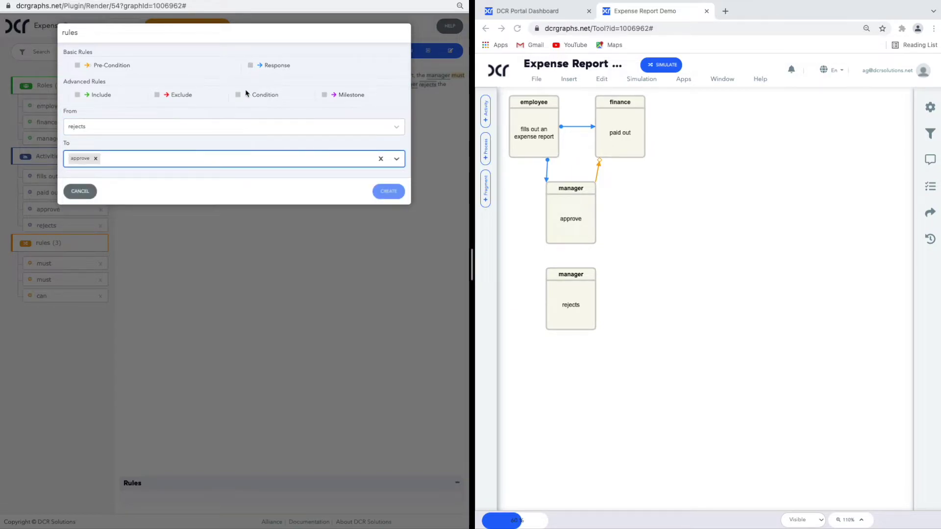
click(251, 67)
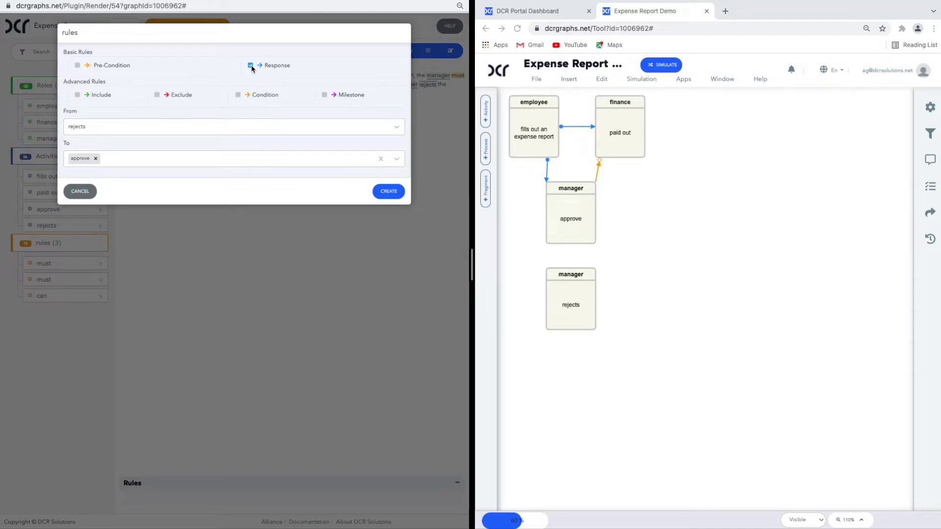
click(388, 191)
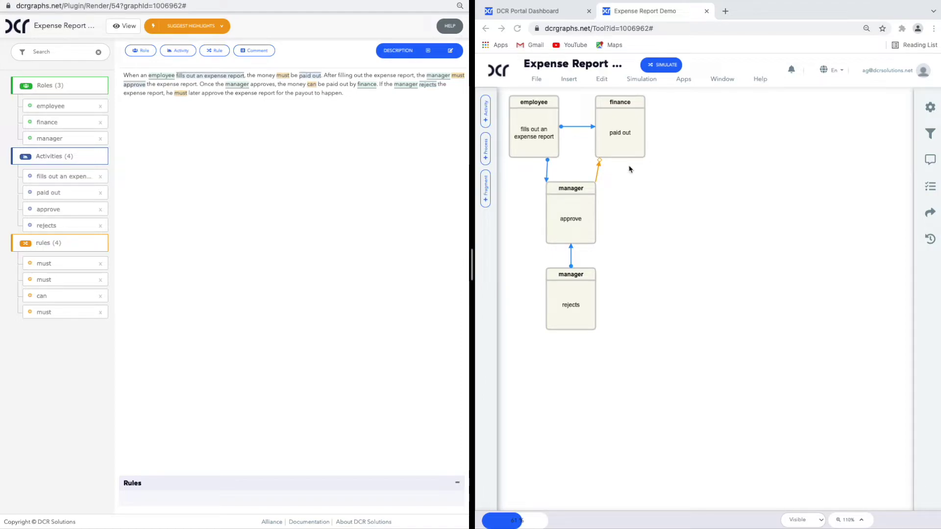
- Inspect the options of the Pre-Condition rule connecting approve to paid out in the graph
click(599, 166)
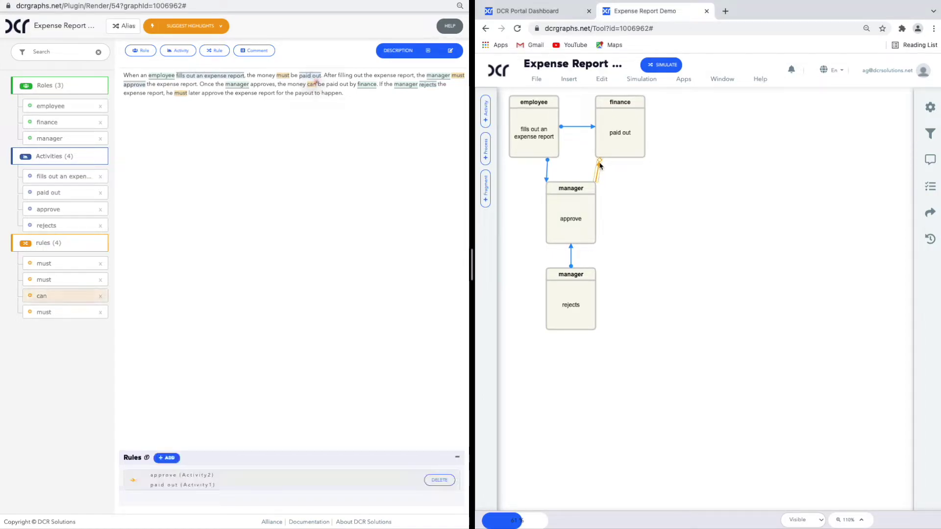
click(930, 107)
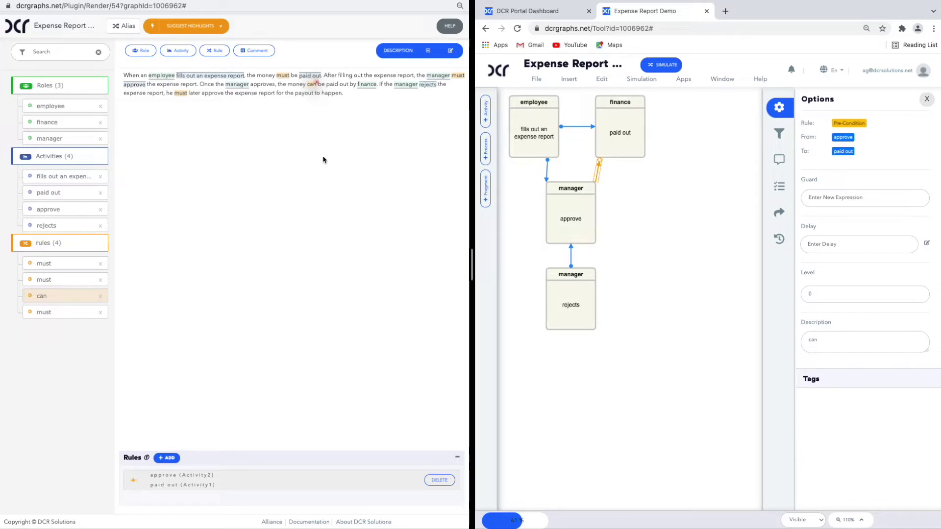
click(51, 211)
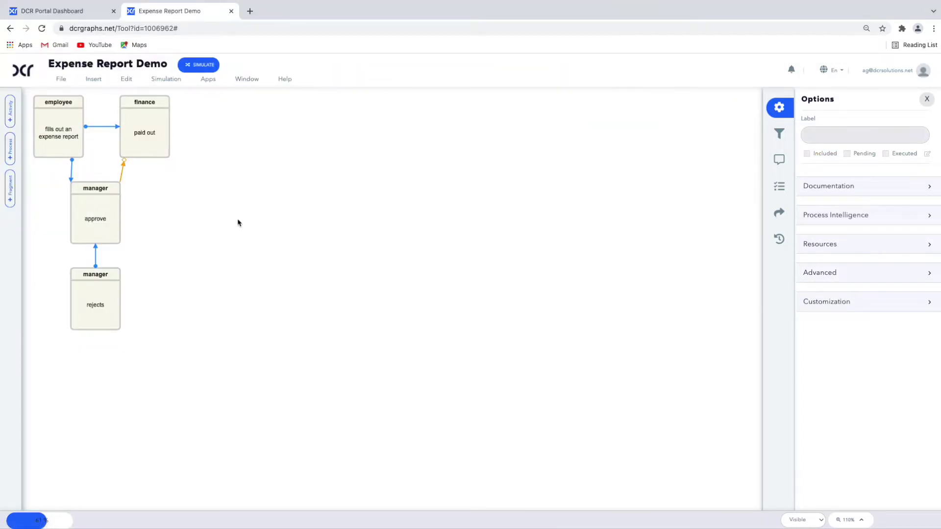
- Validate the saved Required and Forbidden scenarios against the graph with its new rules and close the simulation history
click(166, 79)
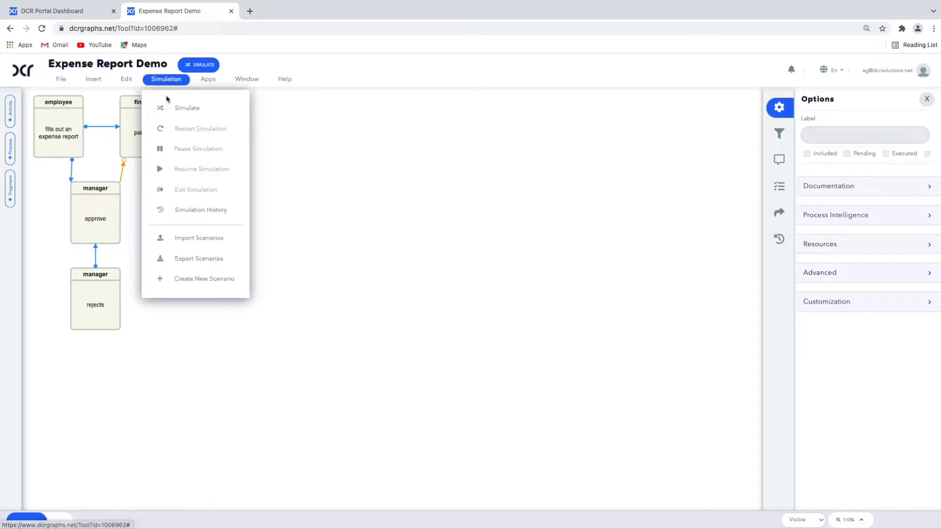
click(180, 210)
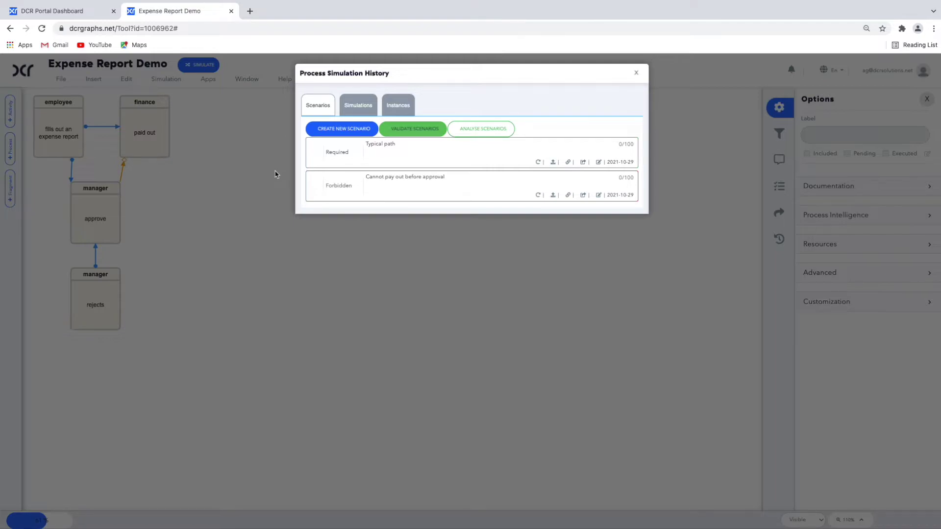
click(411, 130)
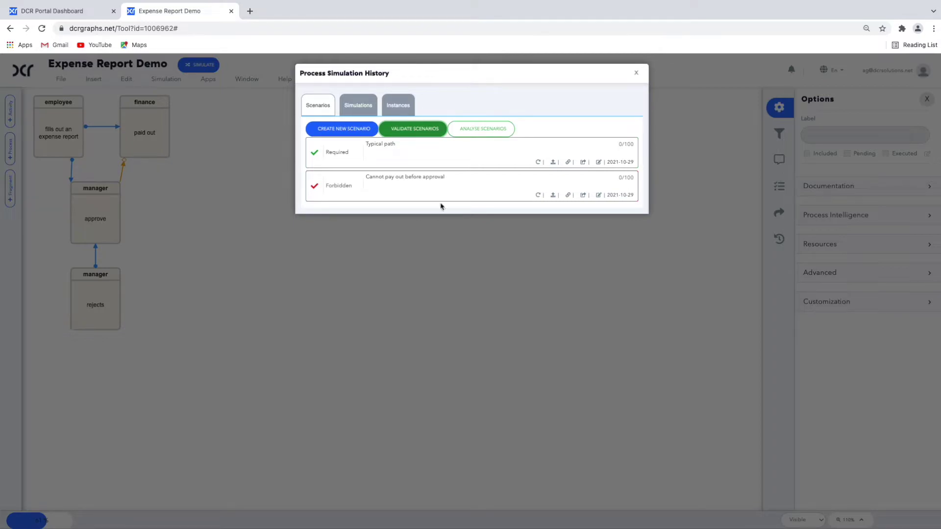
click(636, 73)
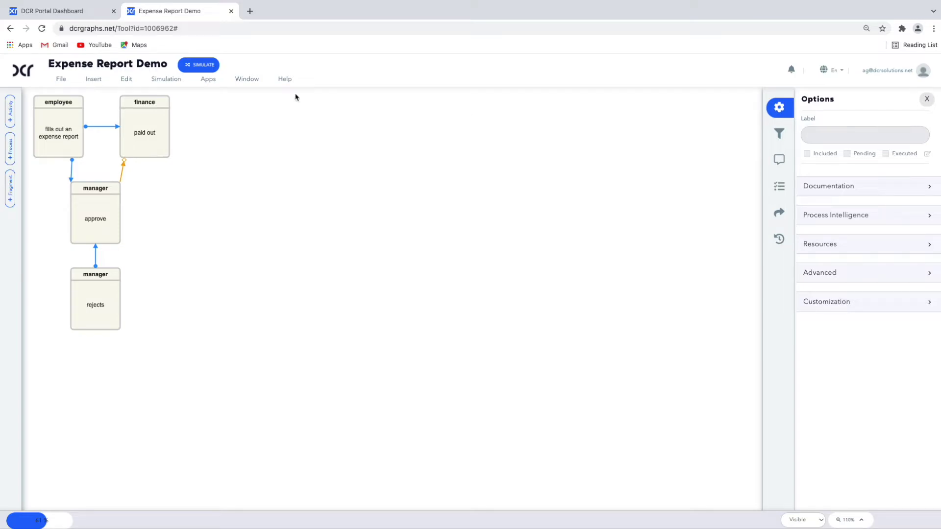
- Start a simulation of the graph and execute fills out an expense report, approve and paid out in that order
click(199, 65)
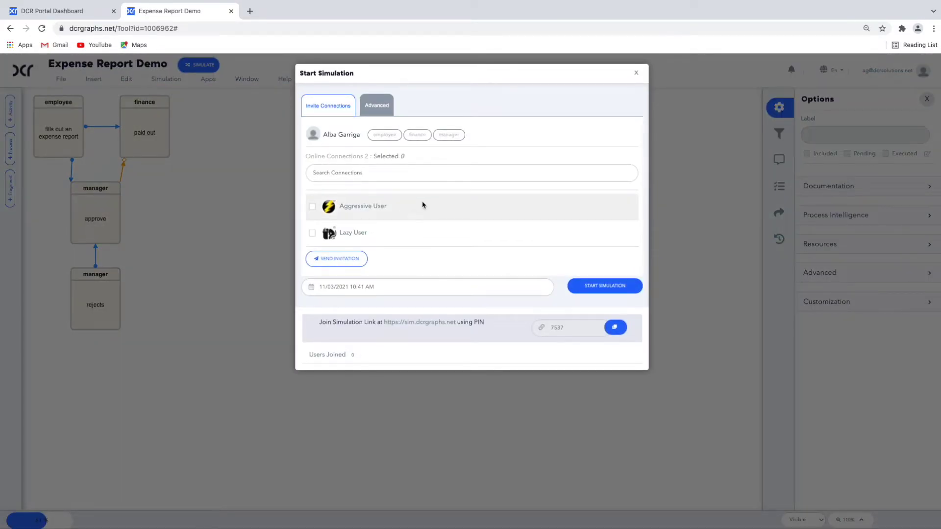
click(586, 287)
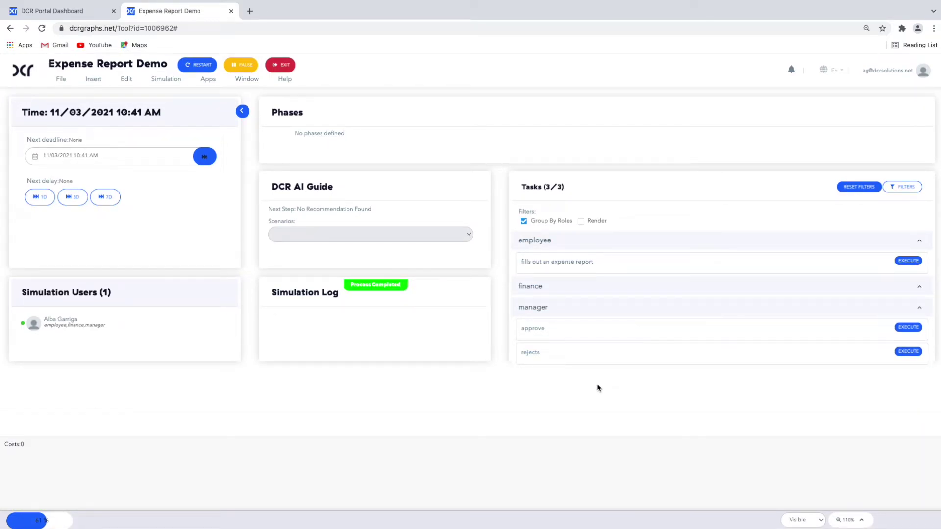
click(909, 262)
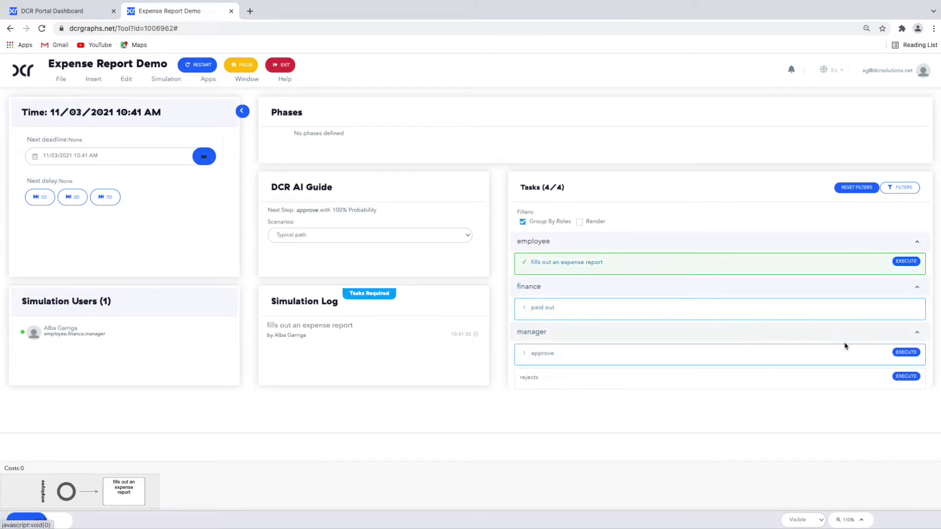
scroll(845, 346, down, 1)
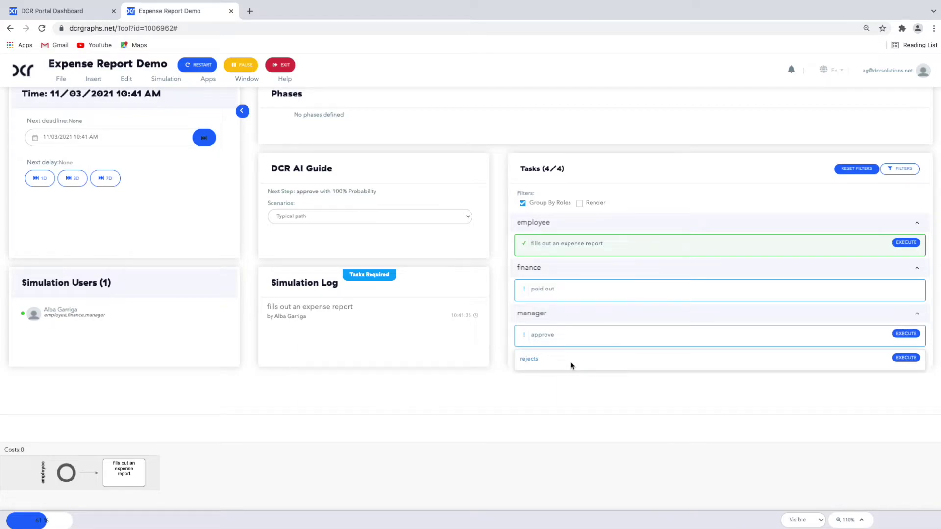
click(902, 334)
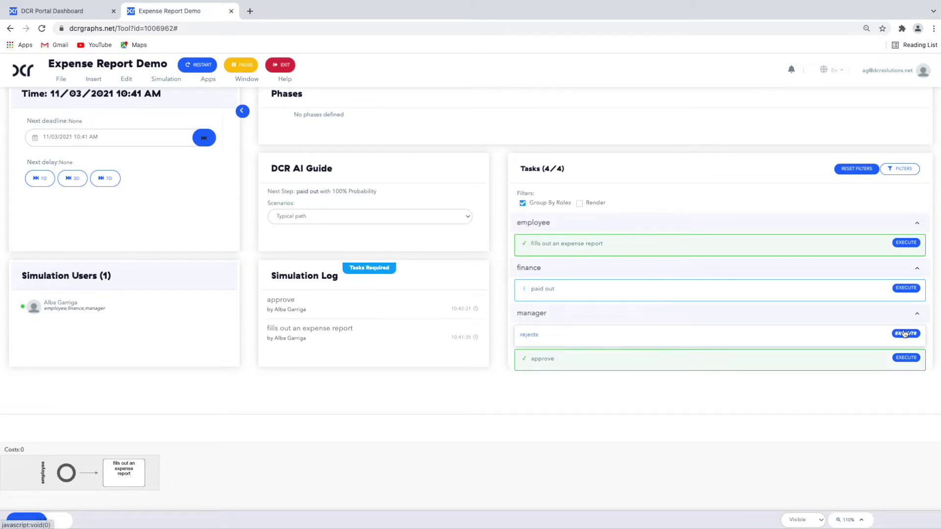
click(904, 289)
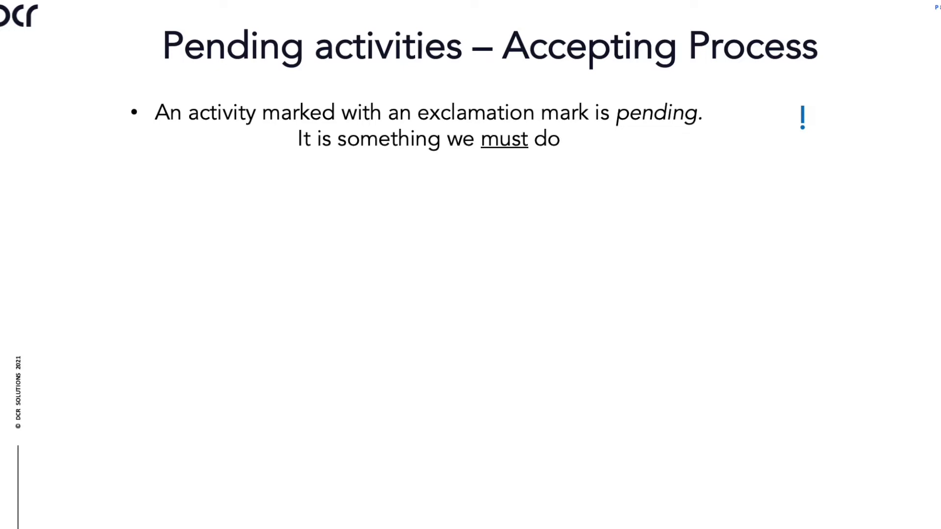
key(Right)
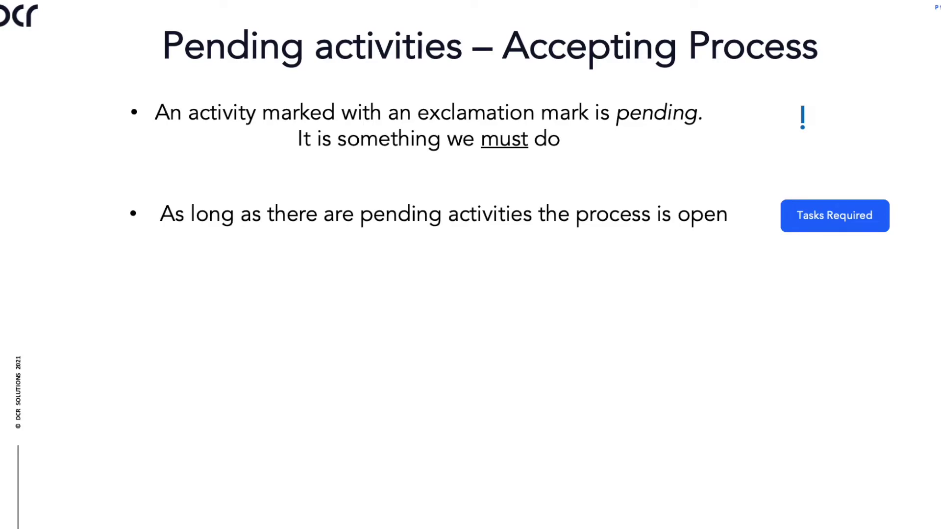
key(Right)
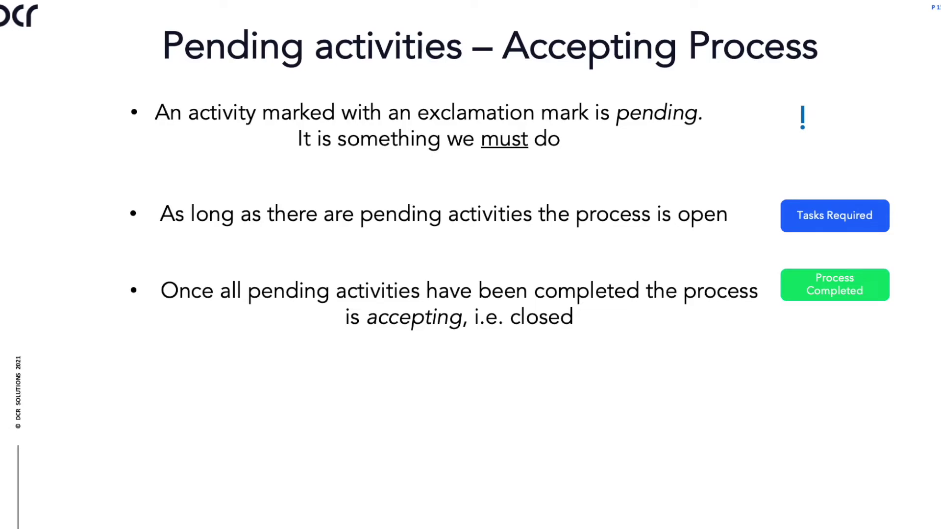
key(Right)
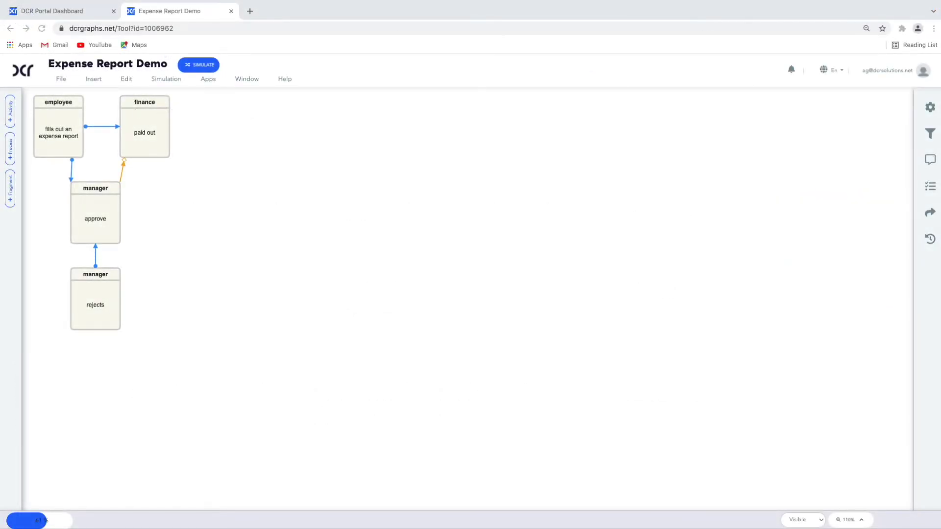
- Open Scenario Search and set its scope from fills out an expense report to paid out
click(208, 81)
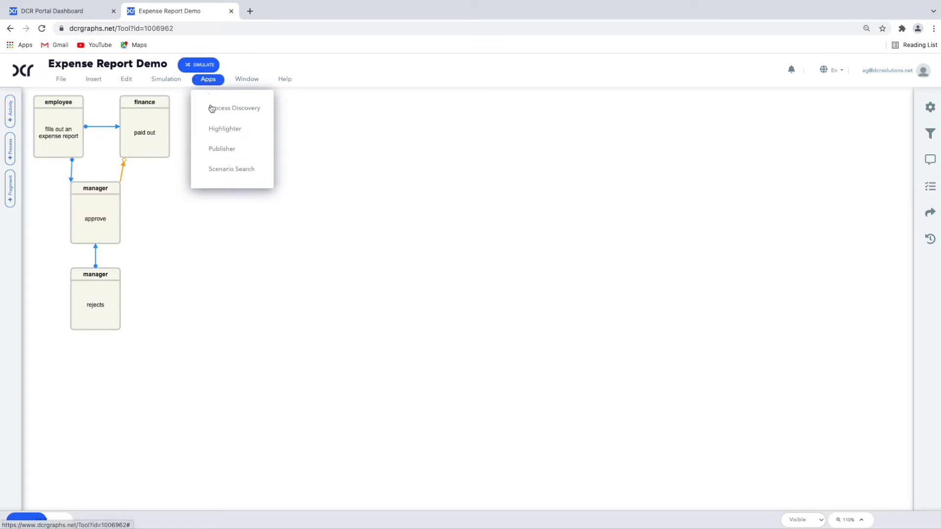
click(216, 169)
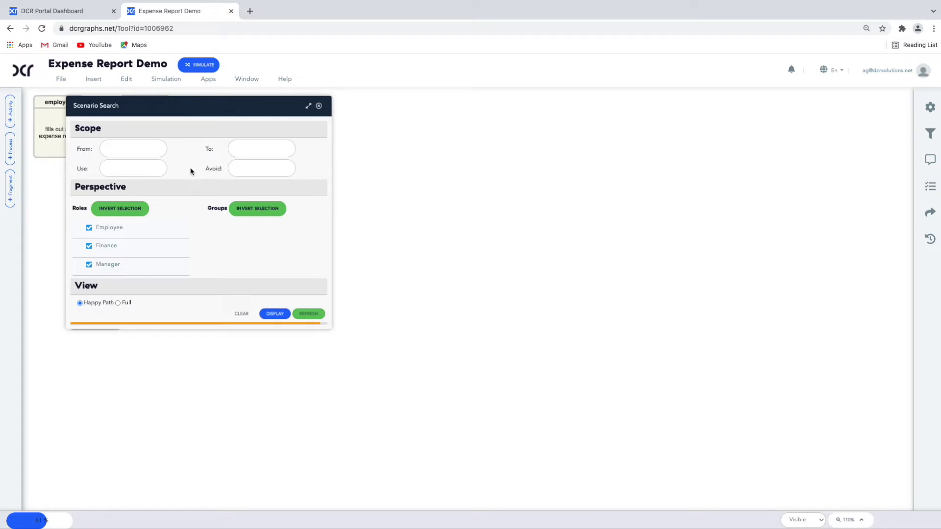
click(148, 149)
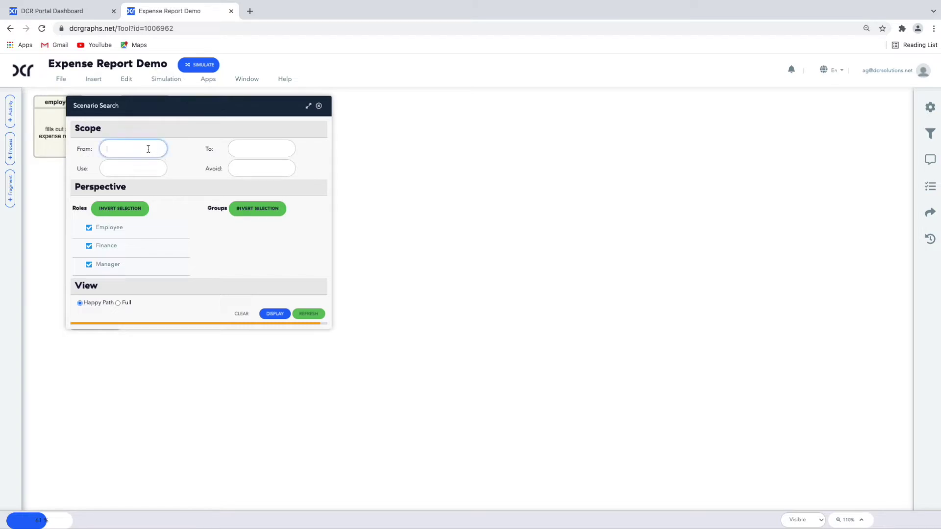
text(fil)
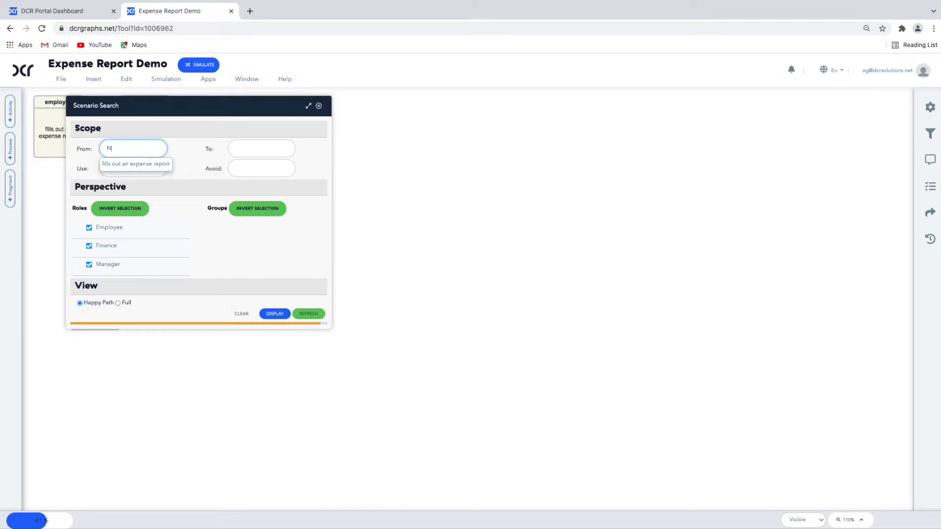
click(133, 163)
click(249, 150)
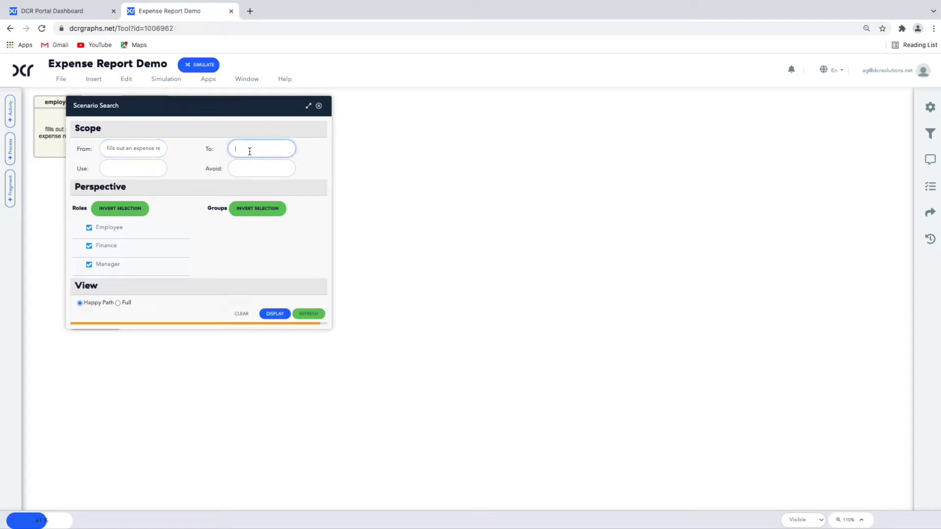
text(pai)
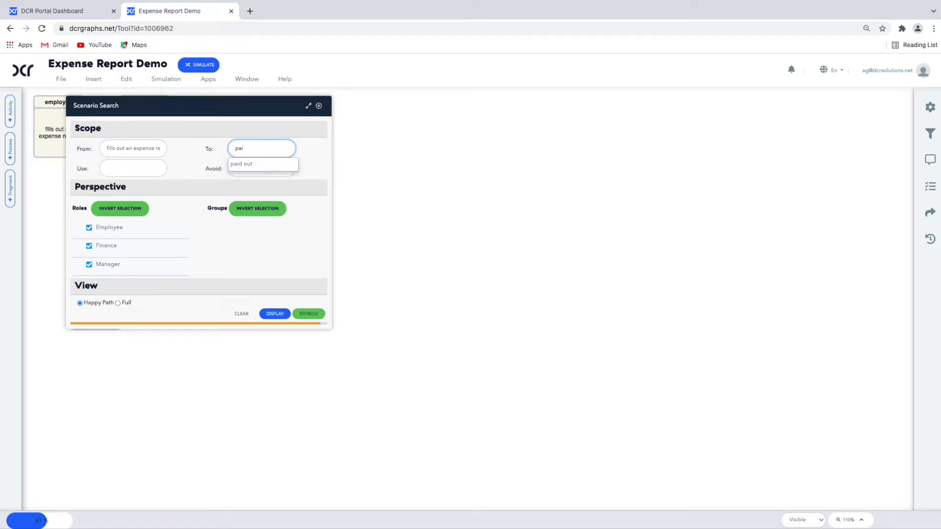
click(245, 165)
- Set approve as the activity to avoid and display the matching happy path
click(242, 170)
text(app)
click(243, 186)
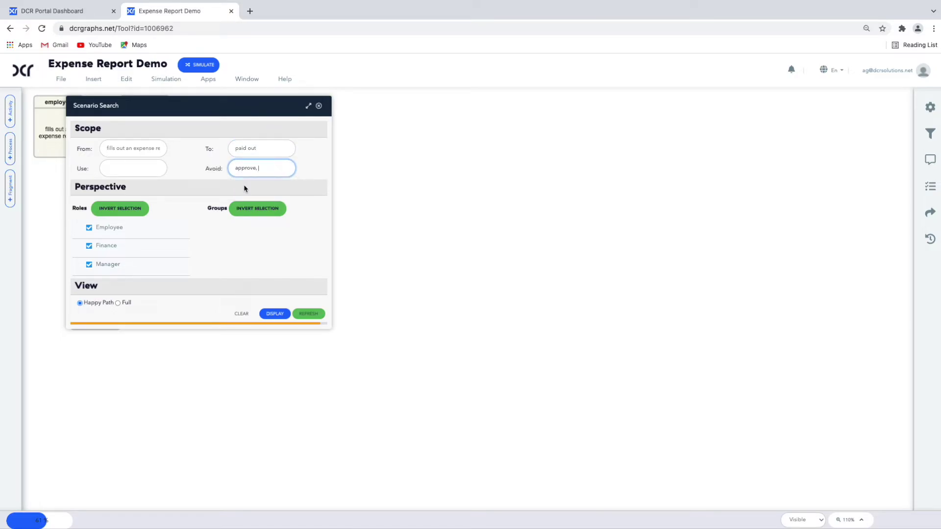
click(275, 313)
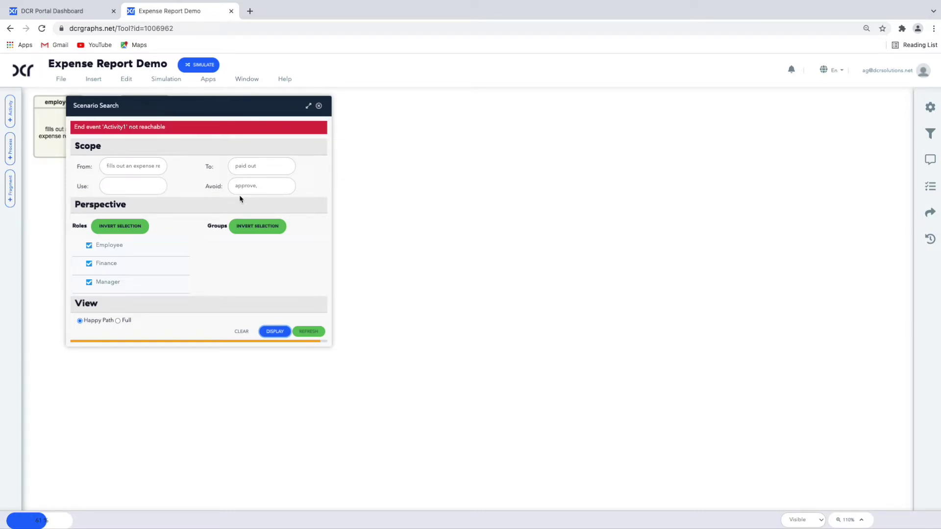
- Clear the avoided activity, require the use of rejects, and display and examine the resulting happy path
click(264, 184)
drag(263, 184, 227, 187)
key(BackSpace)
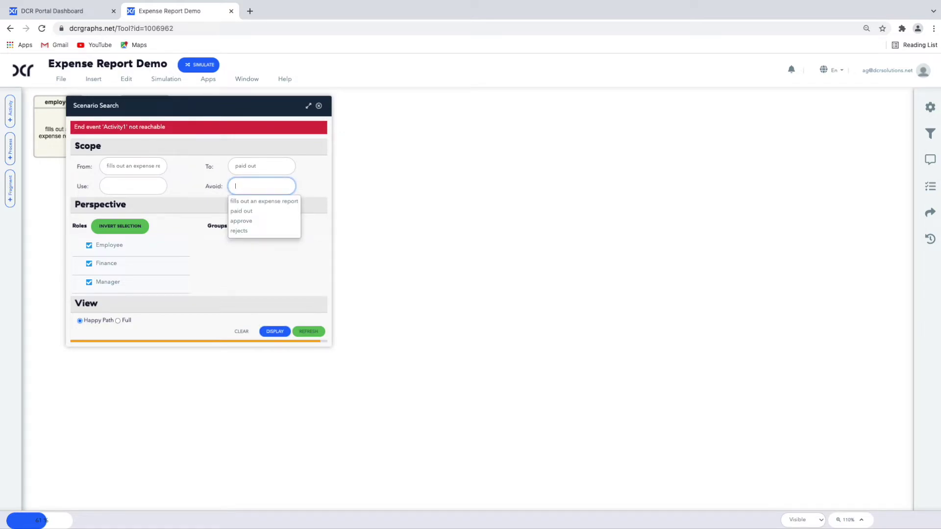
click(133, 187)
text(re)
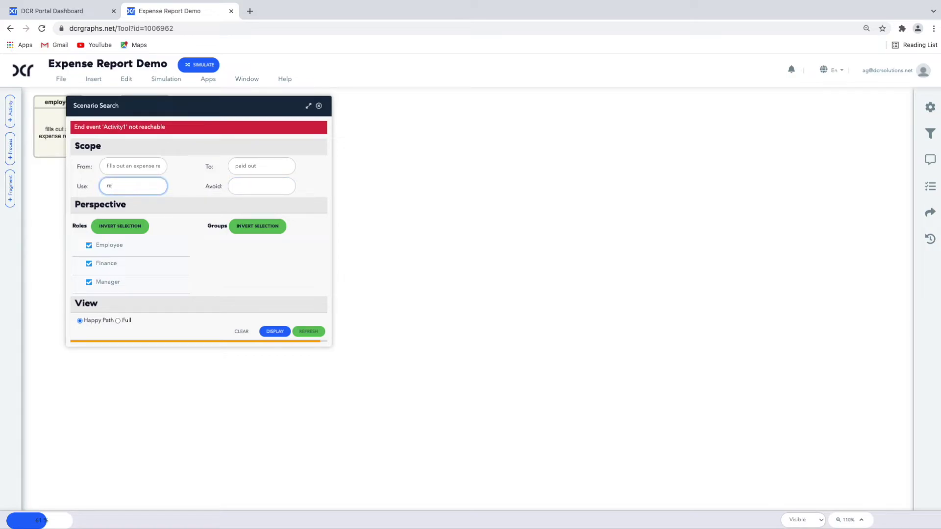
click(117, 214)
click(274, 331)
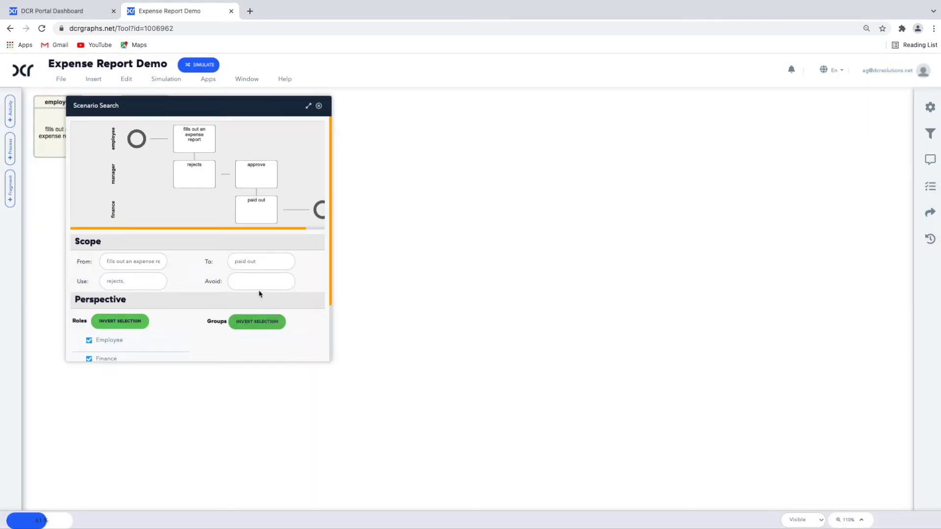
scroll(218, 212, right, 2)
scroll(218, 212, right, 1)
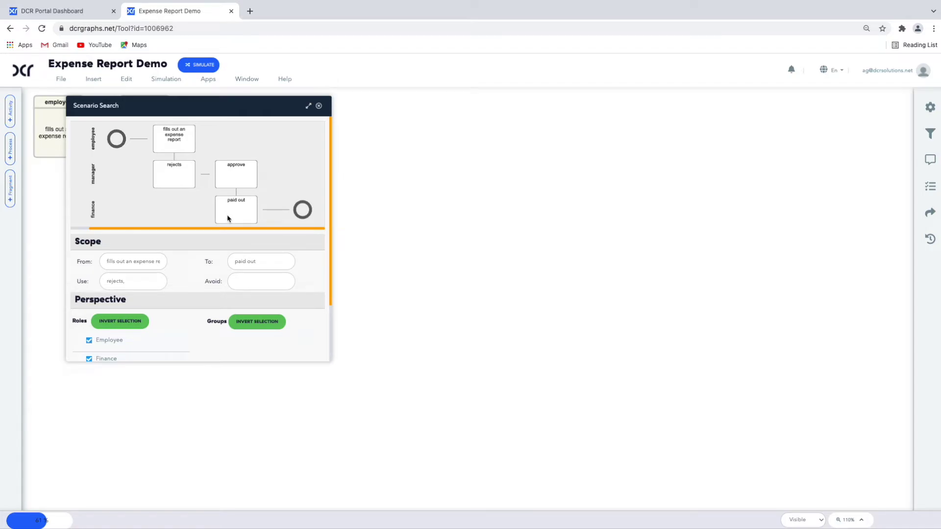
click(308, 105)
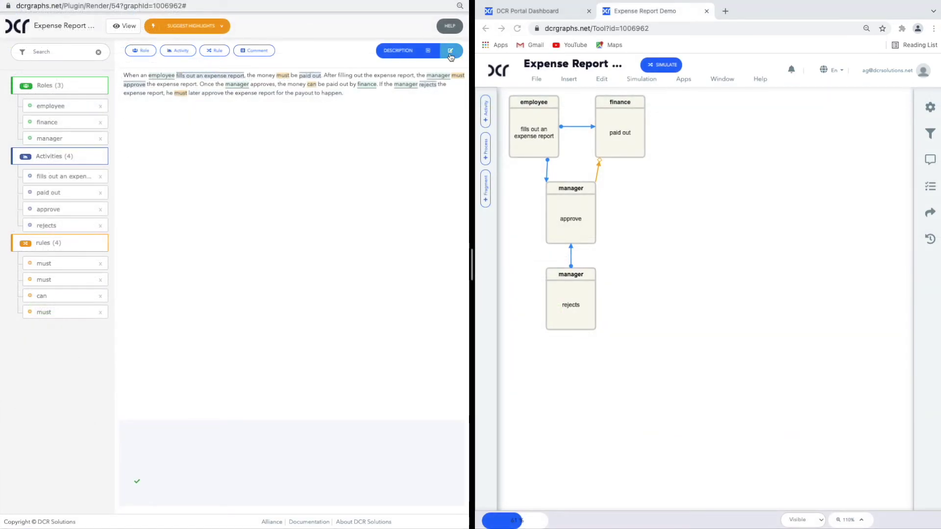
- Add the line "Approve and Reject assumed Fill out expense report has been done" below the process description and save it
click(450, 57)
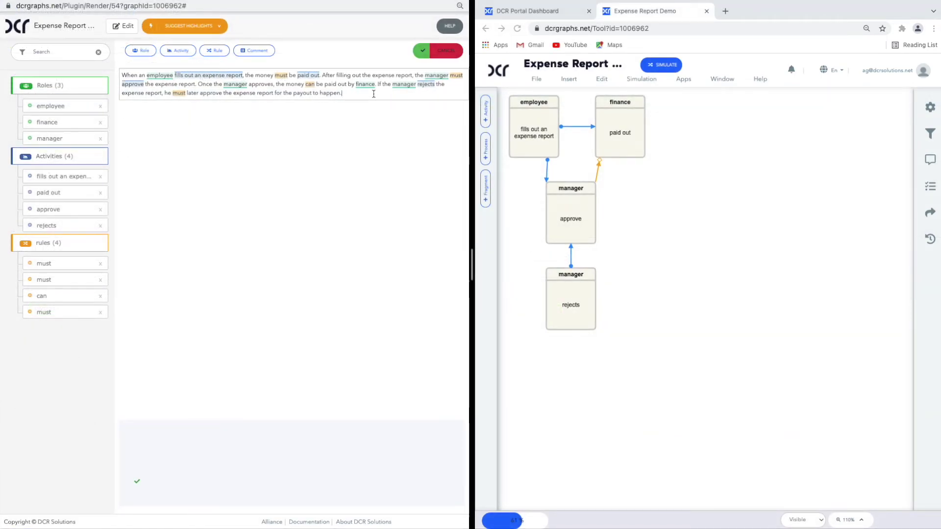
key(Return)
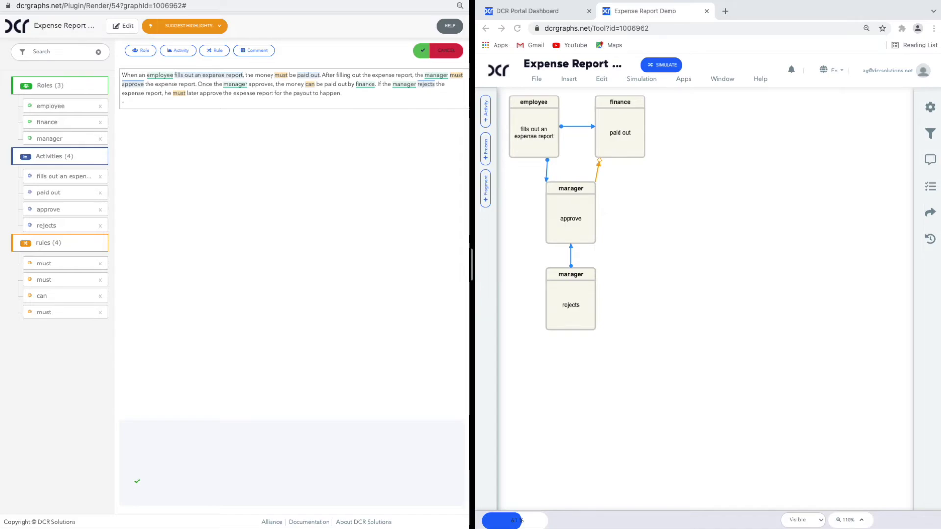
key(Return)
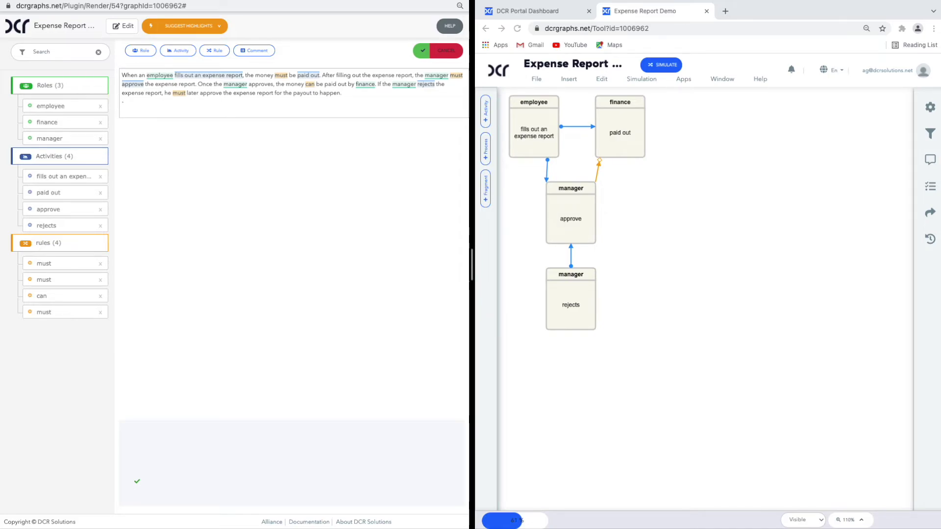
text(Approve and Reject assumed Fill out ex)
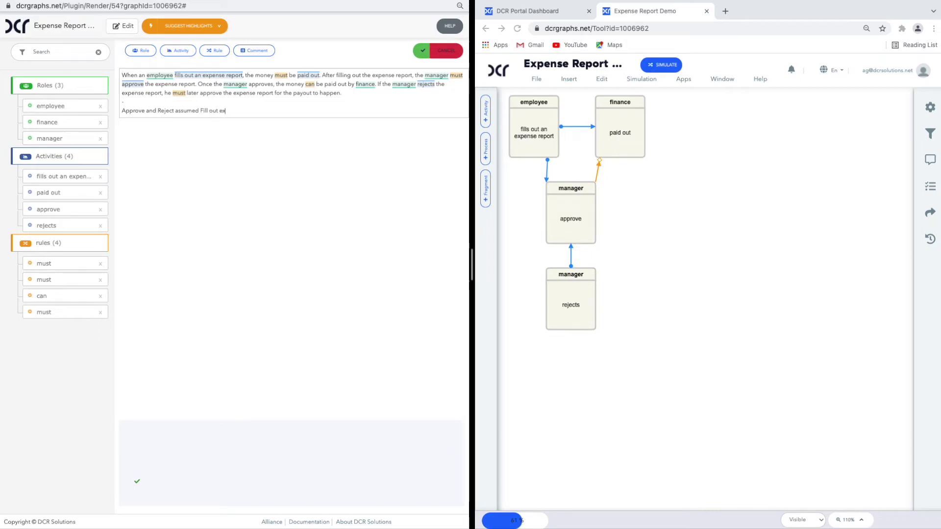
text(pense report has been done)
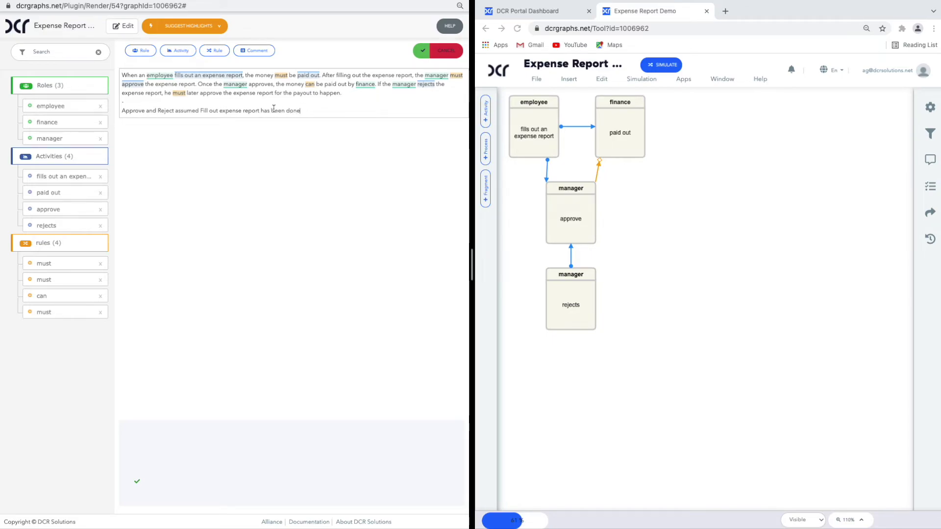
click(421, 52)
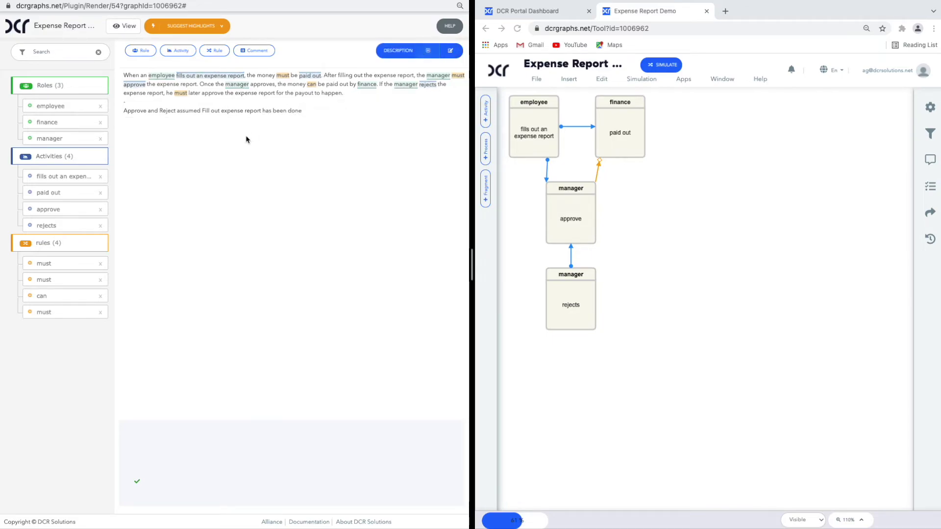
- Mark "has been done" in the new line as a Pre-Condition rule from fills out an expense report to approve and rejects
drag(263, 113, 301, 112)
click(268, 167)
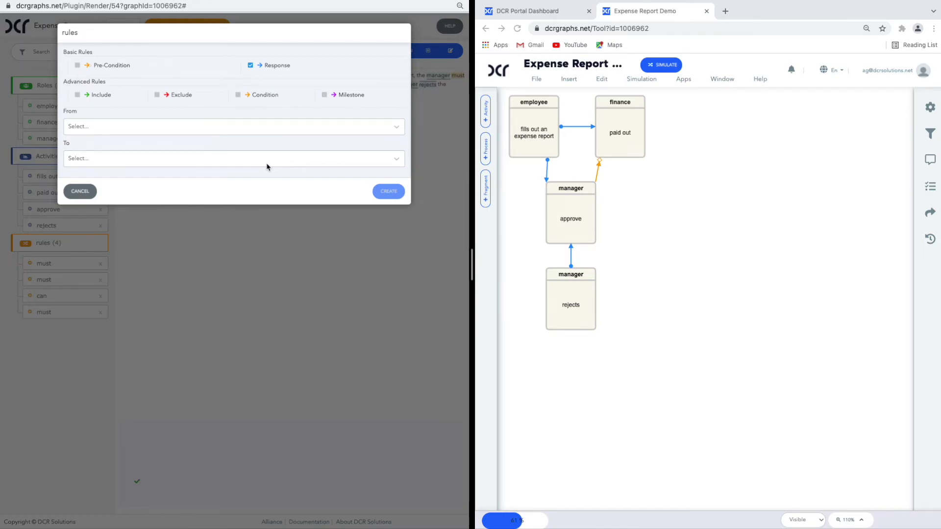
click(231, 128)
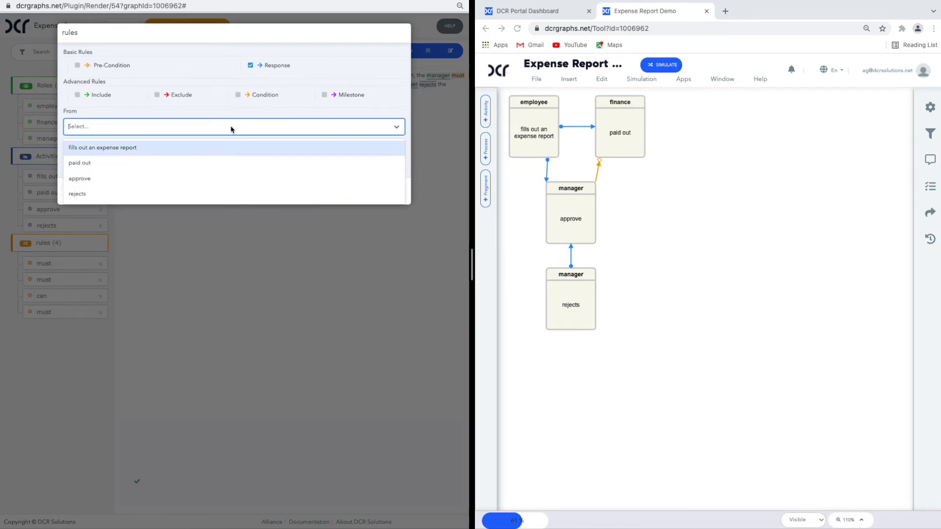
click(192, 147)
click(185, 156)
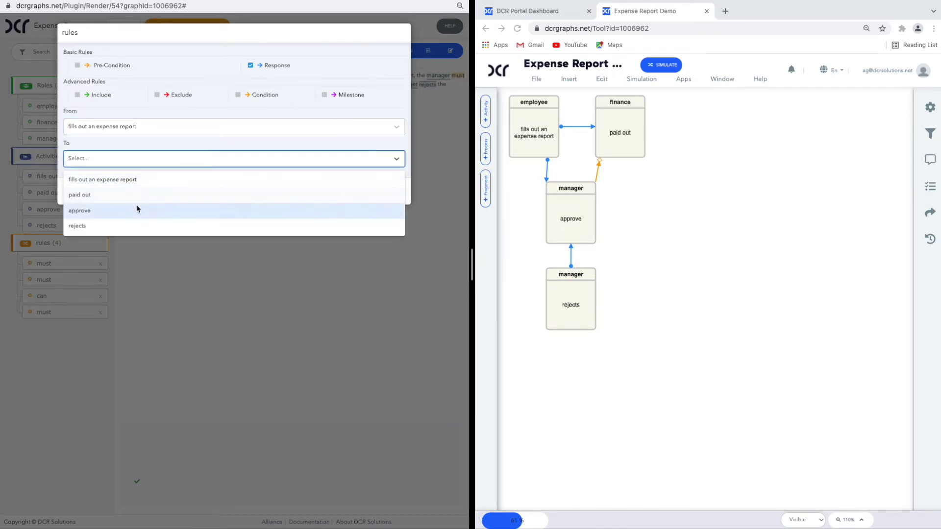
click(137, 209)
click(163, 159)
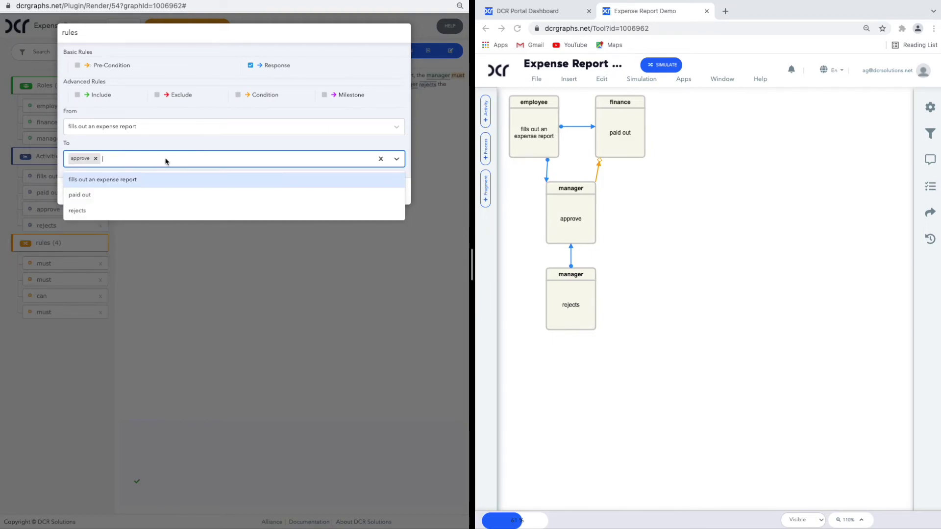
click(130, 211)
click(213, 142)
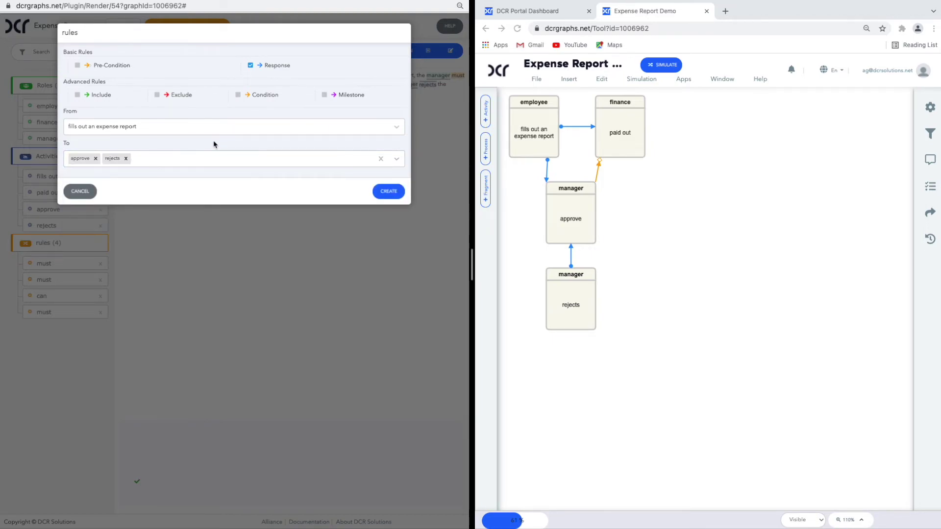
click(78, 65)
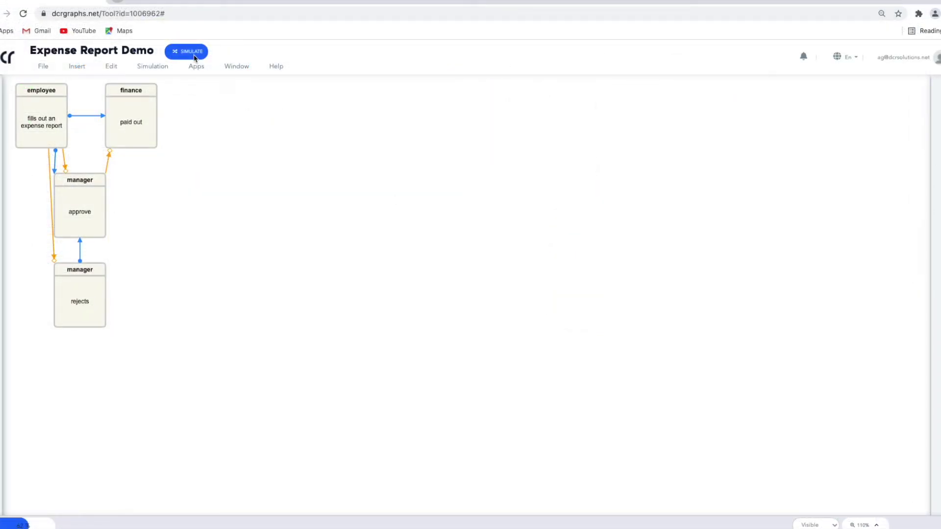
- Simulate the updated graph, execute fills out an expense report to check the available tasks, and exit the simulation
click(191, 52)
click(576, 278)
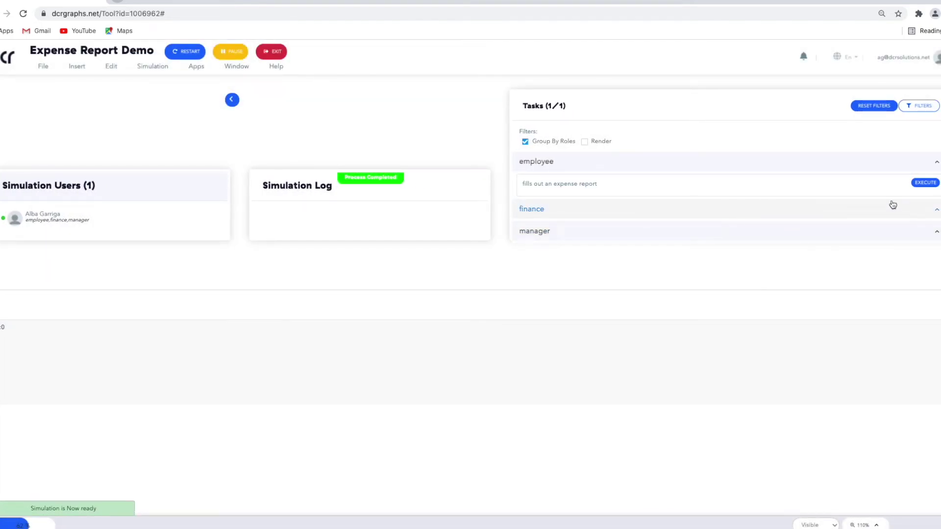
click(925, 183)
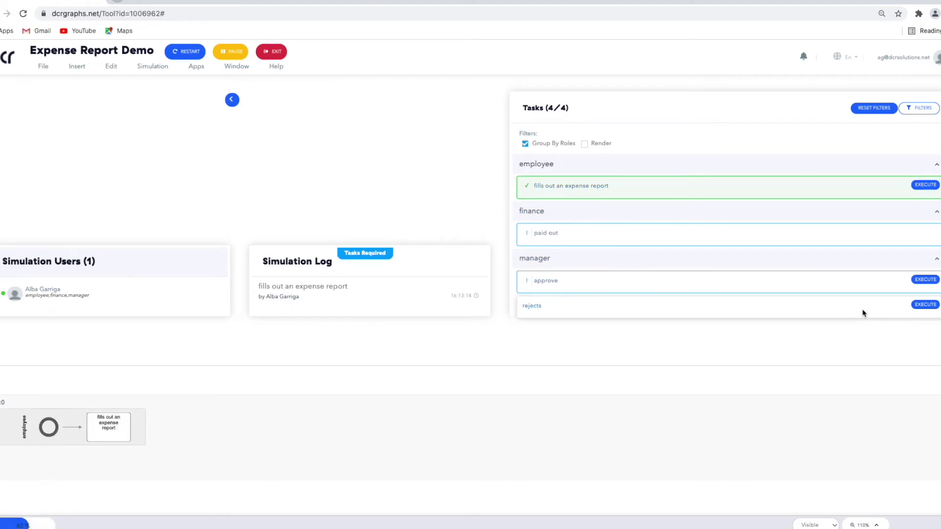
click(271, 51)
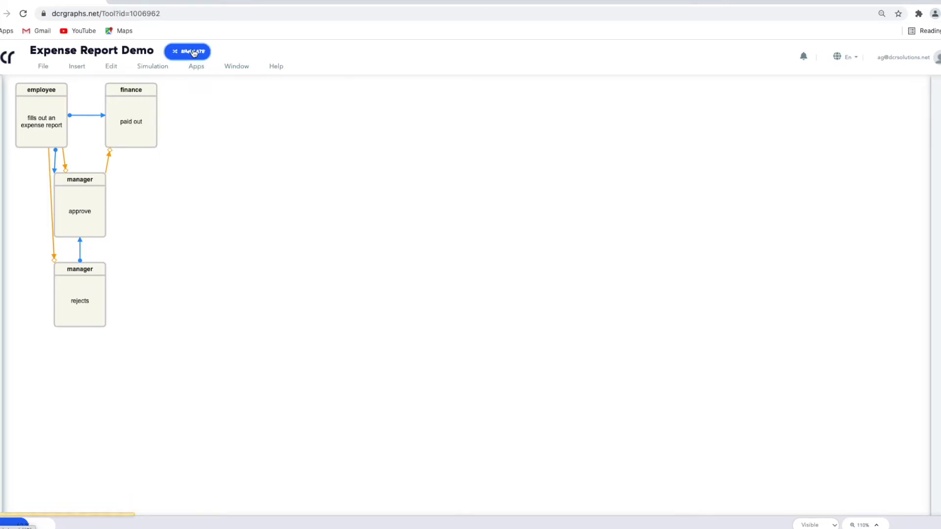
- Simulate the graph, executing fills out an expense report, rejects, approve and paid out in that order
click(194, 52)
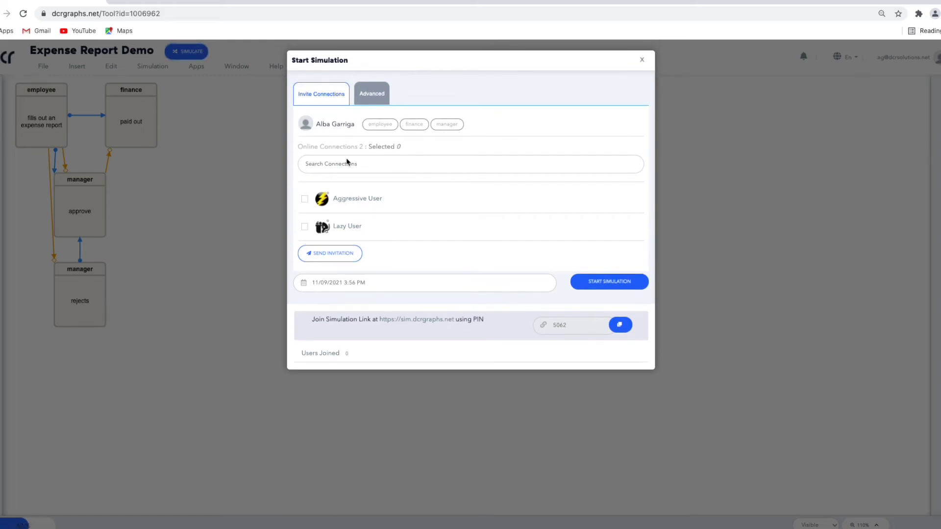
click(598, 287)
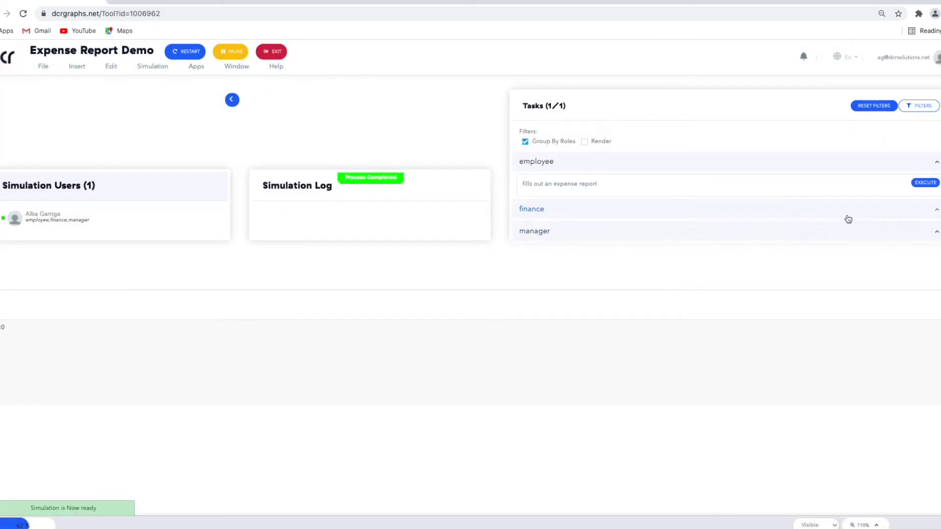
click(924, 182)
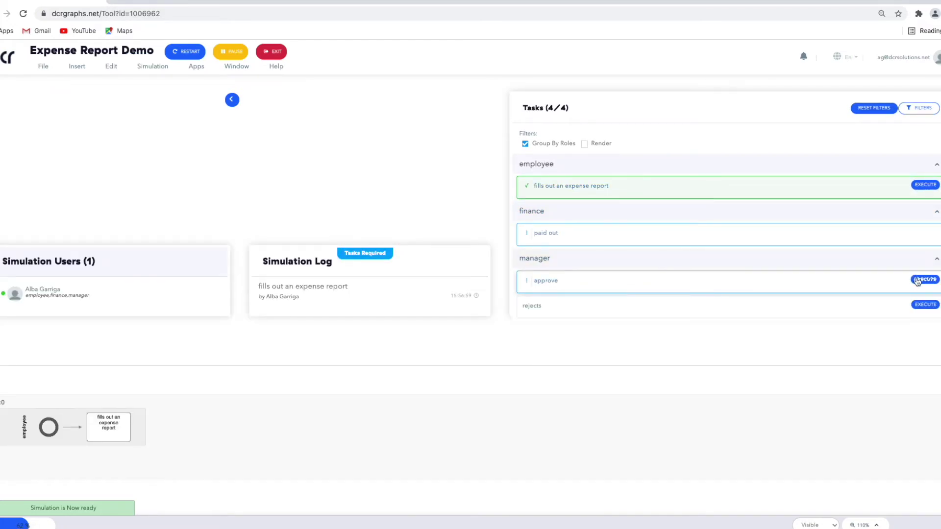
click(923, 305)
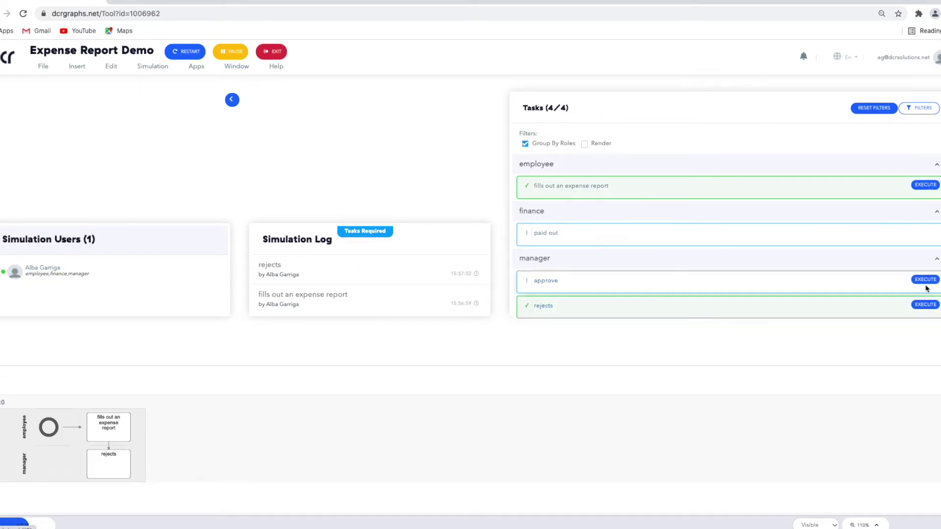
click(925, 282)
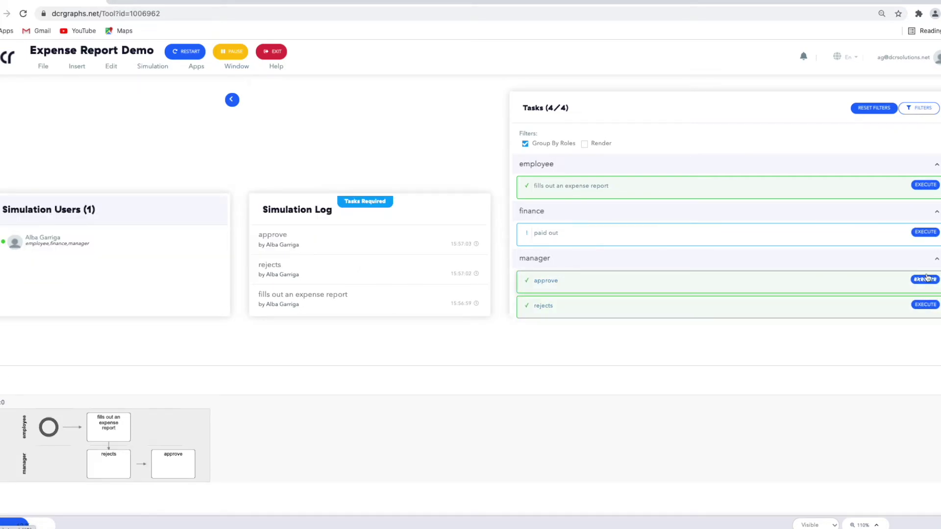
click(925, 233)
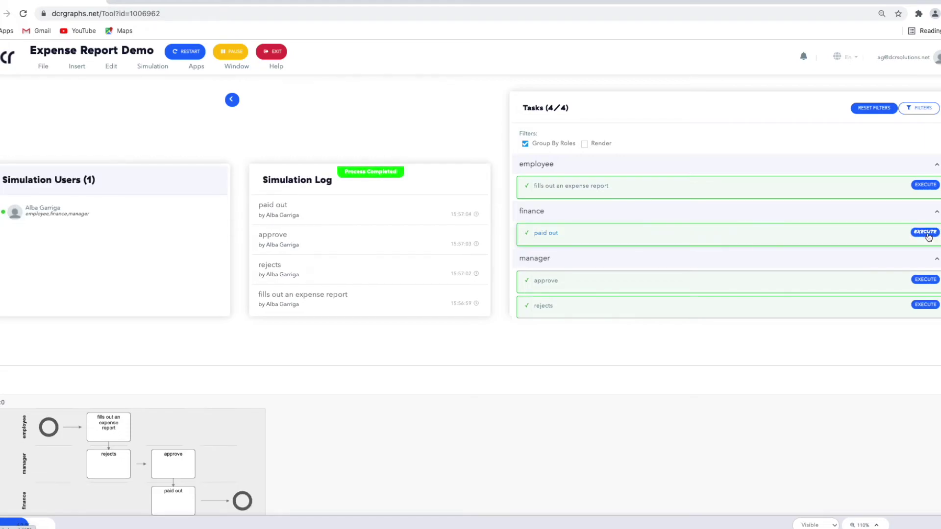
- Exit the simulation and save it as a Required, accepting scenario titled "Manager first rejects then approves"
click(263, 52)
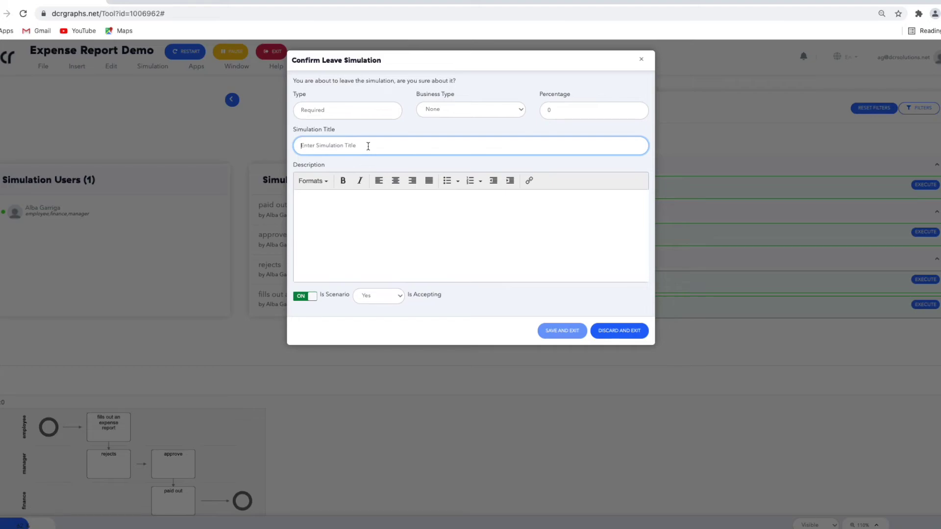
text(Man)
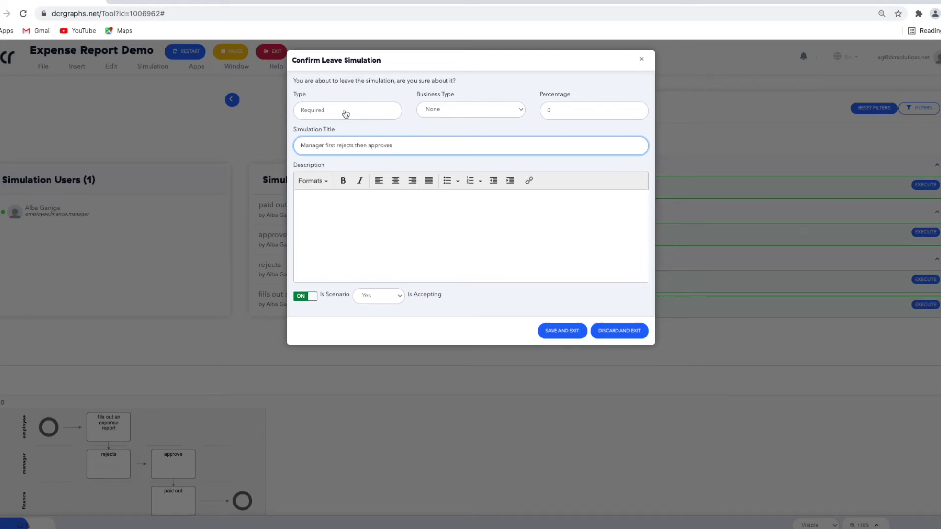
click(563, 330)
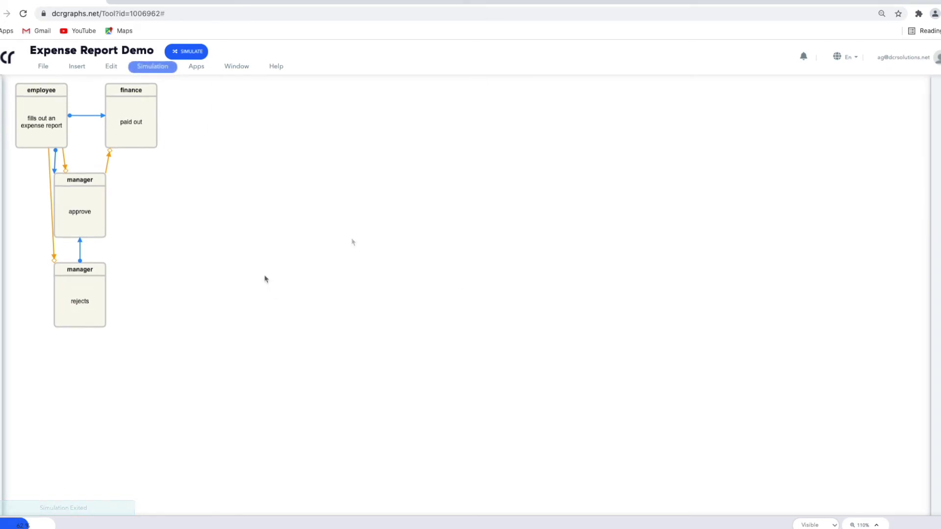
- Display the saved scenarios in the simulation history and validate them against the graph
click(164, 72)
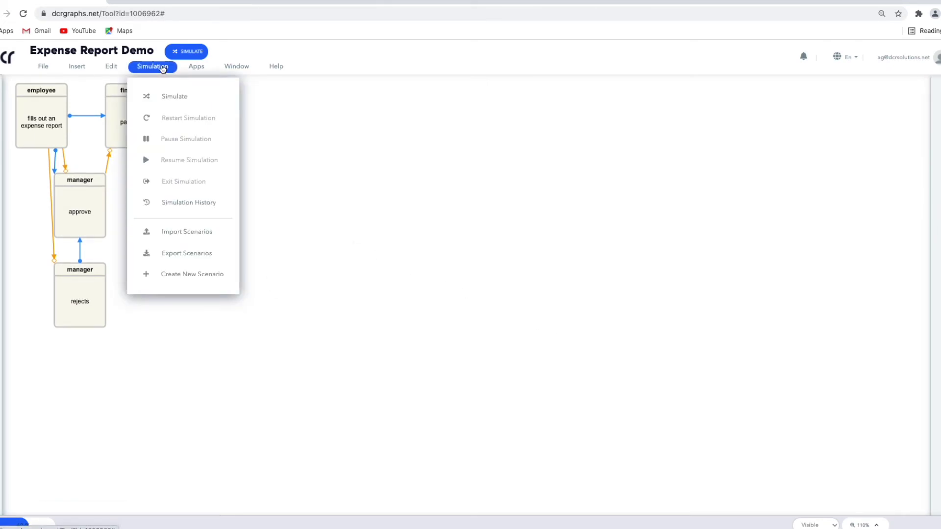
click(184, 203)
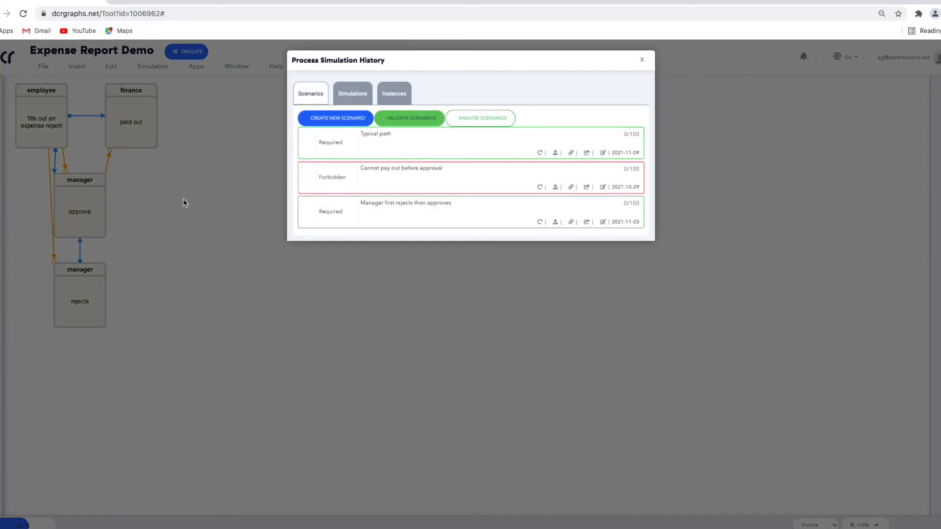
click(417, 120)
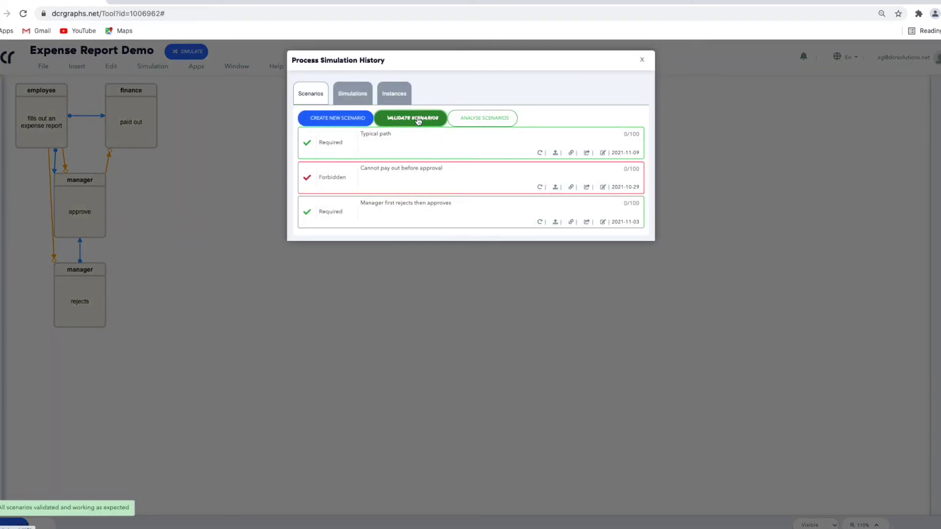